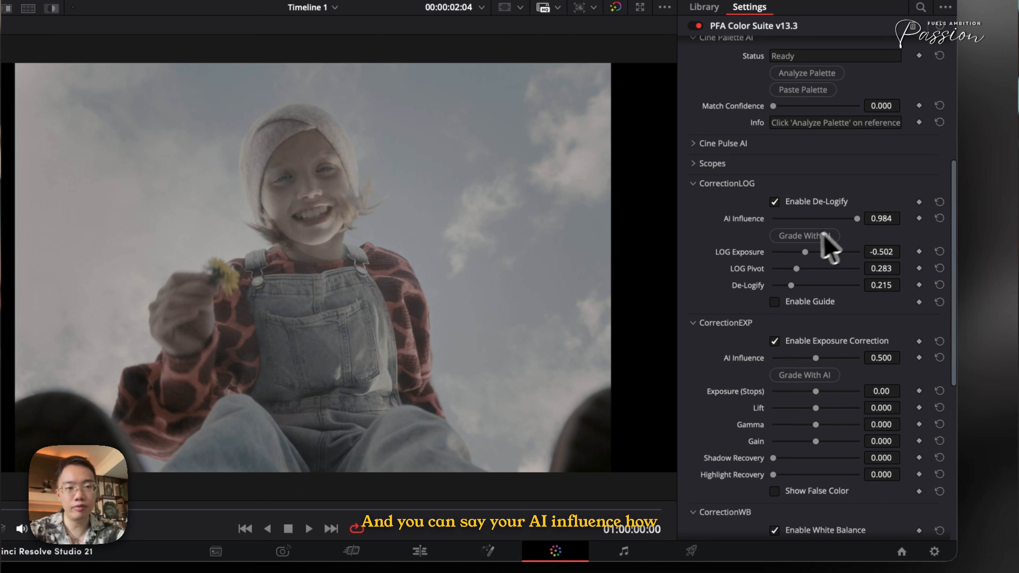
Grade the clip's log correction with AI and raise De-Logify to about 0.574
{"action": "left_click", "coordinate": [823, 236]}
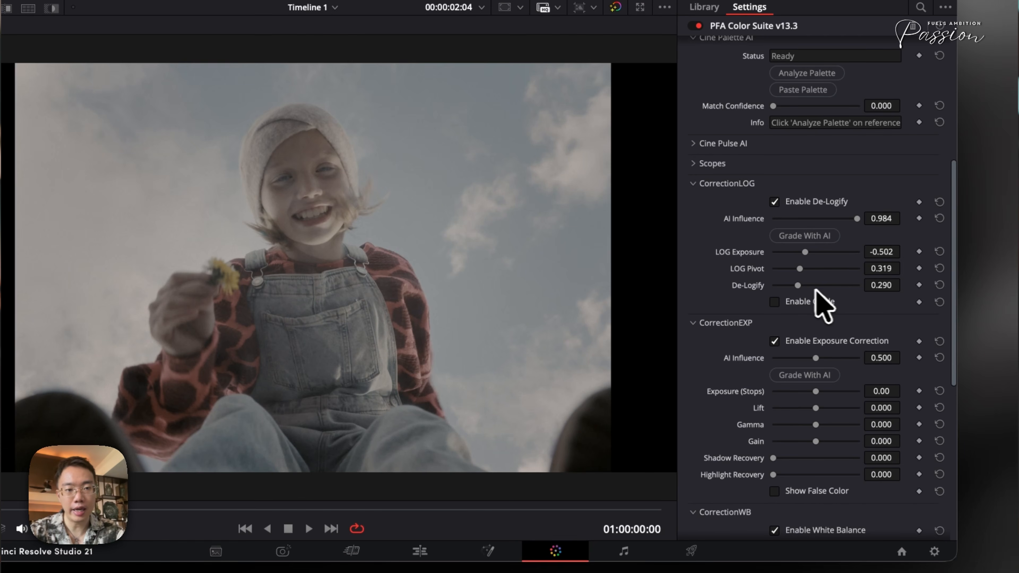
{"action": "left_click_drag", "start_coordinate": [798, 285], "coordinate": [821, 285]}
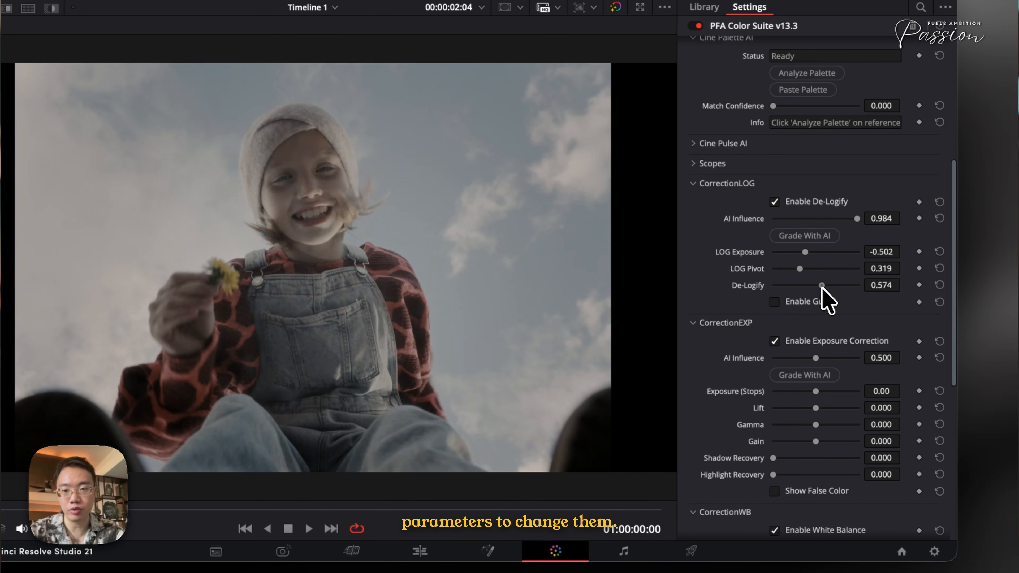
Apply the AI grade to both the exposure correction and the white balance correction
{"action": "left_click", "coordinate": [808, 378]}
{"action": "scroll", "coordinate": [811, 393], "scroll_direction": "down", "scroll_amount": 3}
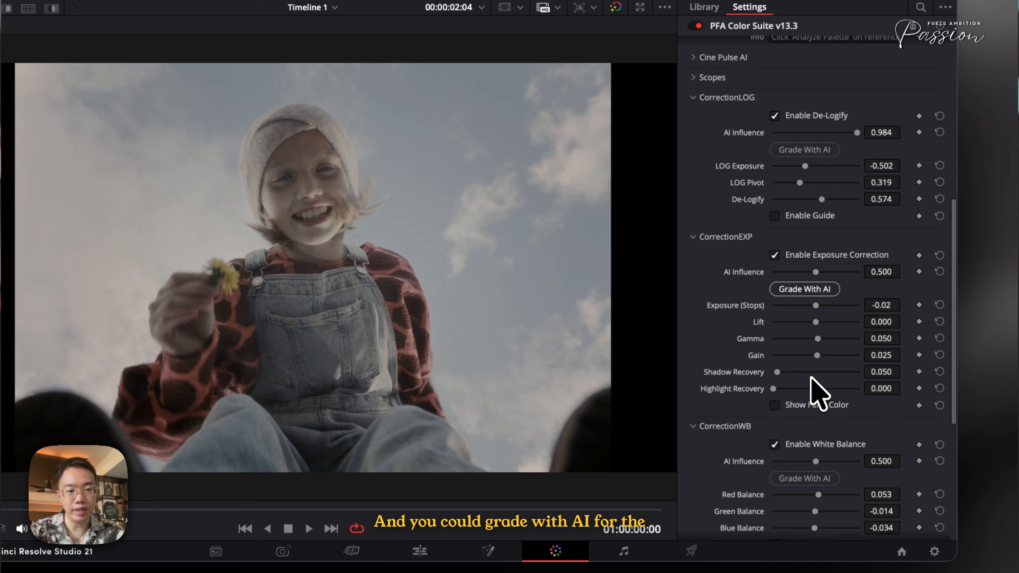
{"action": "left_click", "coordinate": [799, 473]}
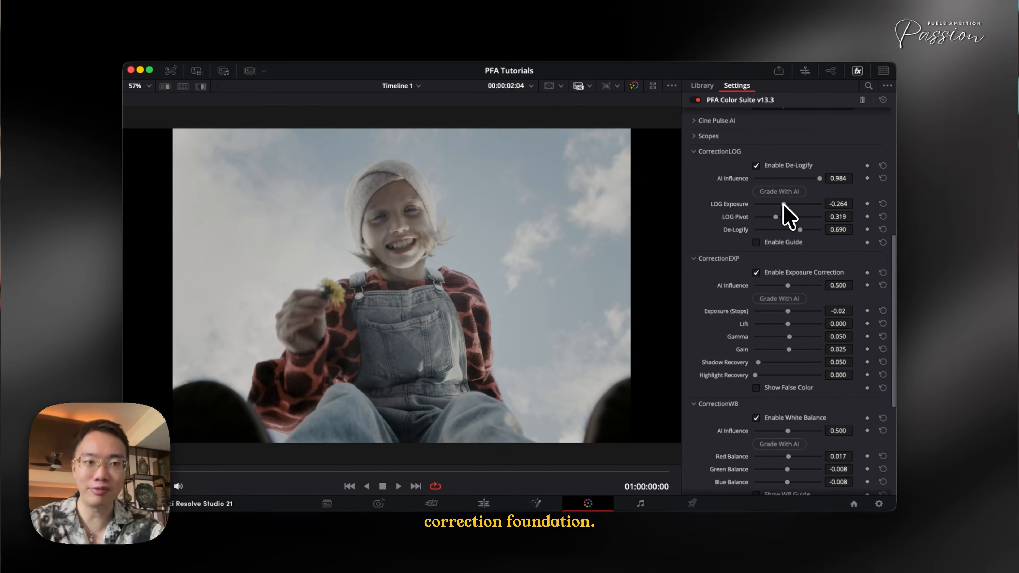
Generate several Cine Pulse AI looks in succession, keep the saturated blue-sky variation, and compare it with the ungraded image
{"action": "left_click", "coordinate": [742, 268]}
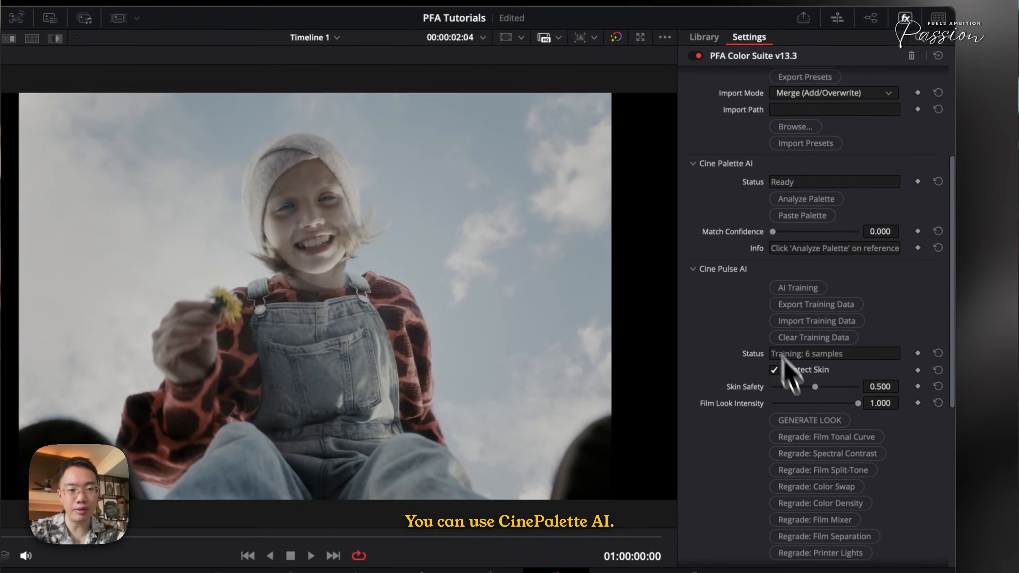
{"action": "scroll", "coordinate": [810, 418], "scroll_direction": "down", "scroll_amount": 2}
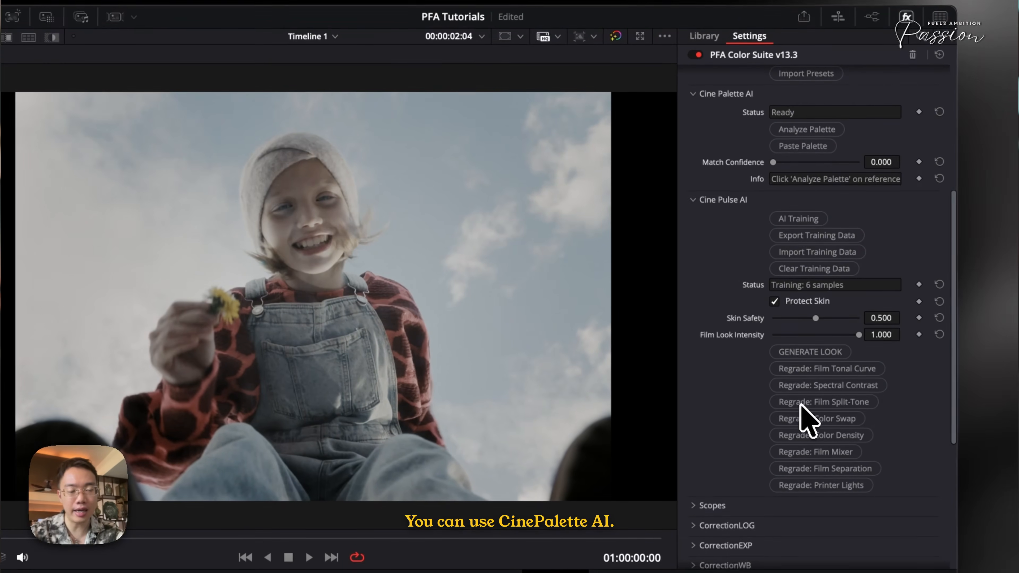
{"action": "scroll", "coordinate": [746, 392], "scroll_direction": "down", "scroll_amount": 5}
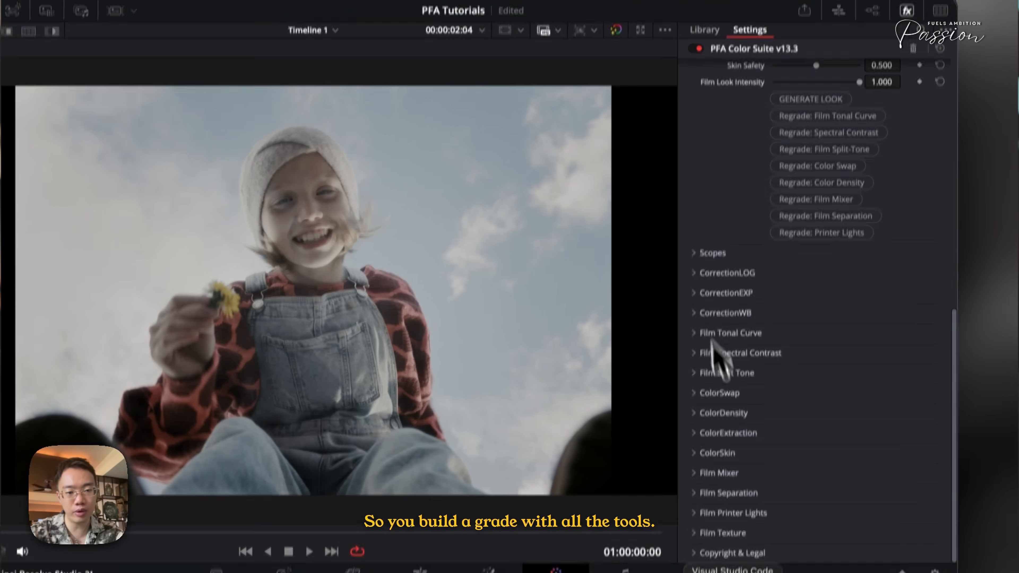
{"action": "scroll", "coordinate": [776, 432], "scroll_direction": "up", "scroll_amount": 2}
{"action": "scroll", "coordinate": [771, 372], "scroll_direction": "up", "scroll_amount": 4}
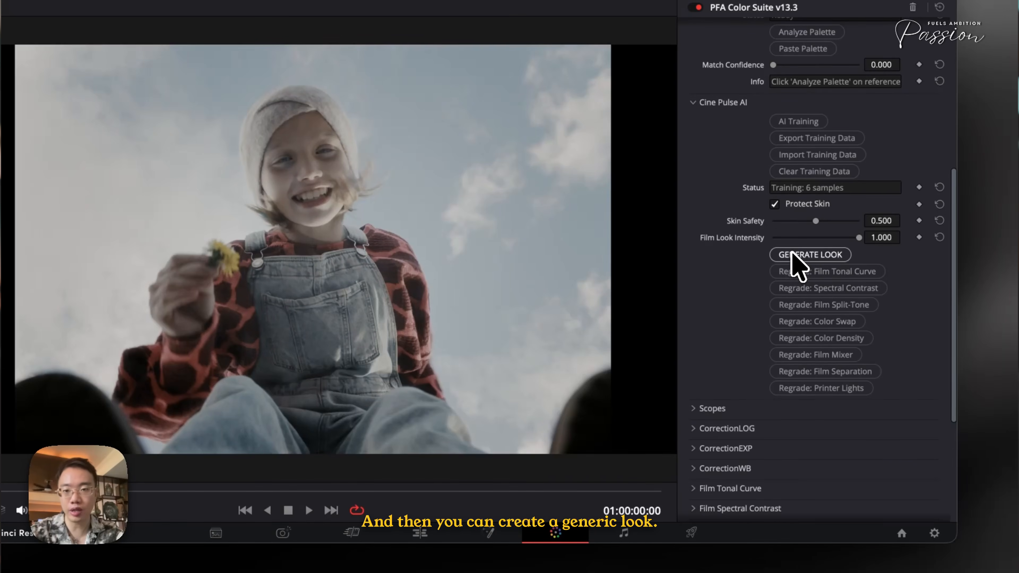
{"action": "left_click", "coordinate": [794, 257]}
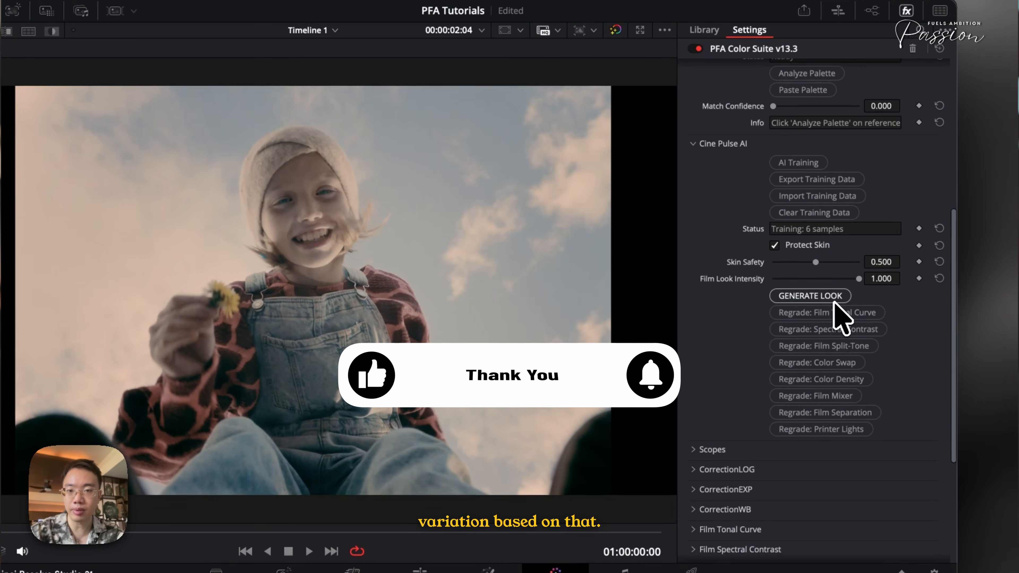
{"action": "left_click", "coordinate": [835, 302]}
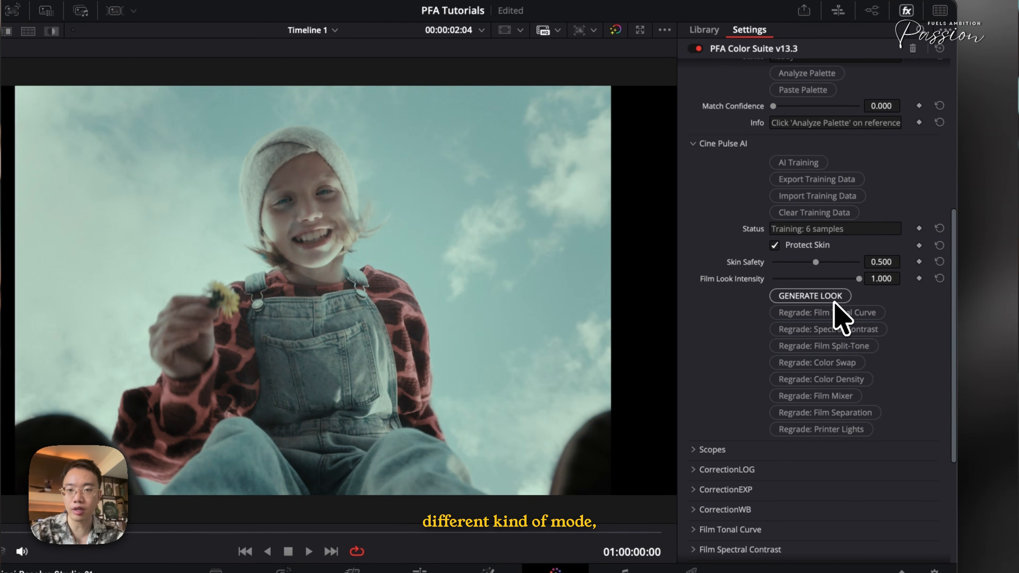
{"action": "left_click", "coordinate": [835, 302]}
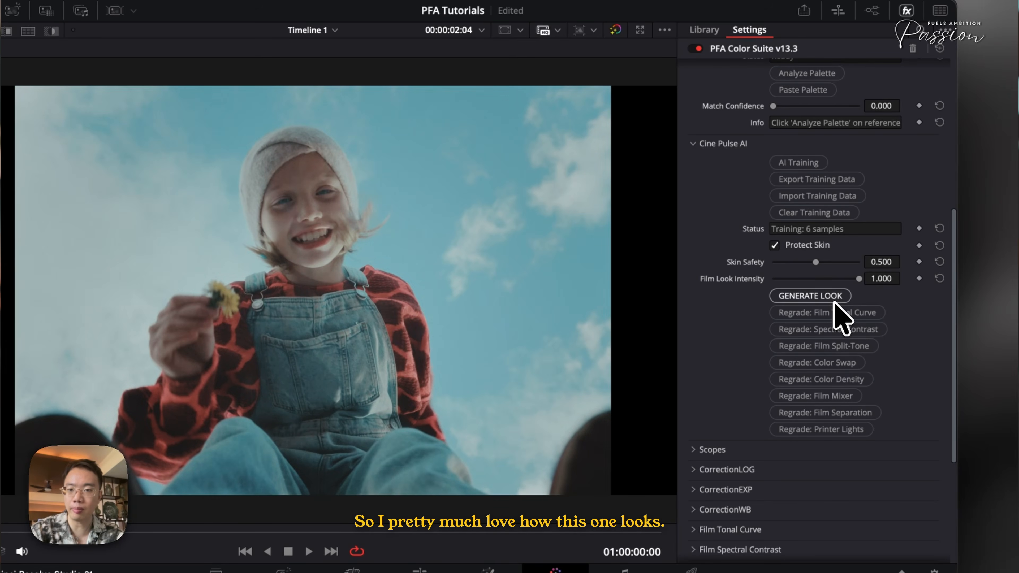
{"action": "key", "text": "super+d"}
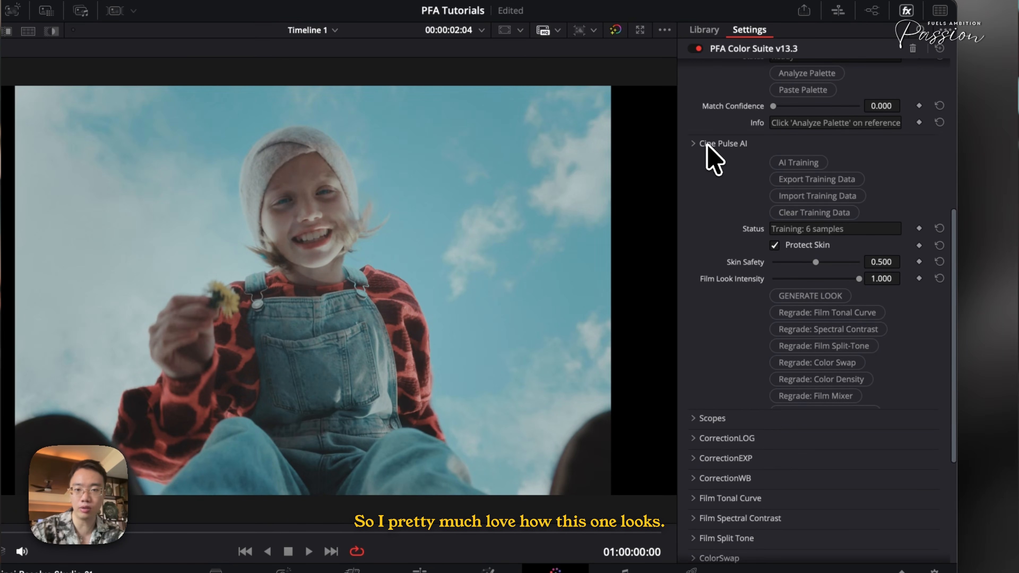
Try out the Film Mixer's colour-pair blends and set Teal & Pink to 1.000 with the other pairs at 0.000
{"action": "left_click", "coordinate": [707, 146]}
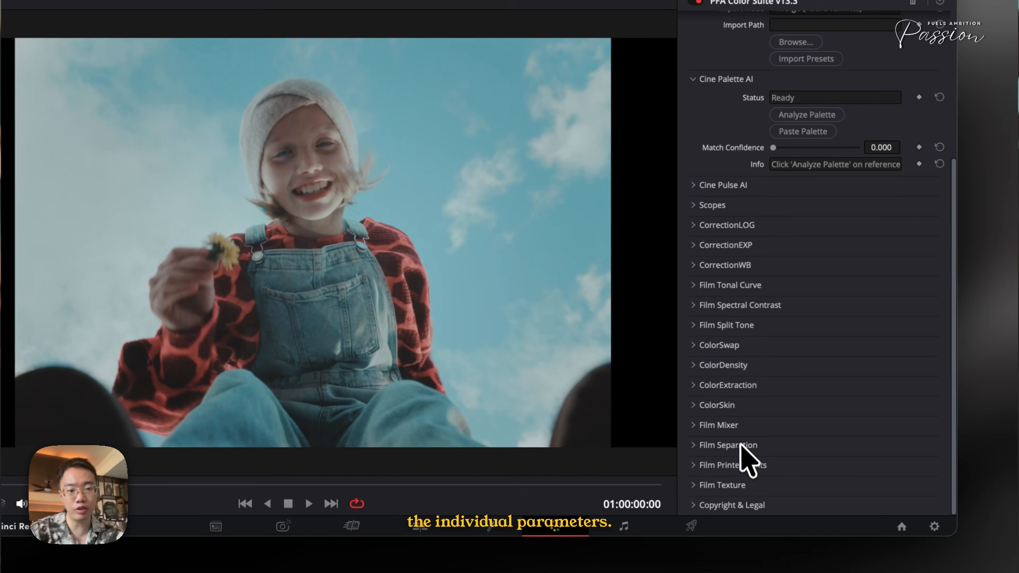
{"action": "left_click", "coordinate": [736, 513]}
{"action": "scroll", "coordinate": [722, 422], "scroll_direction": "down", "scroll_amount": 9}
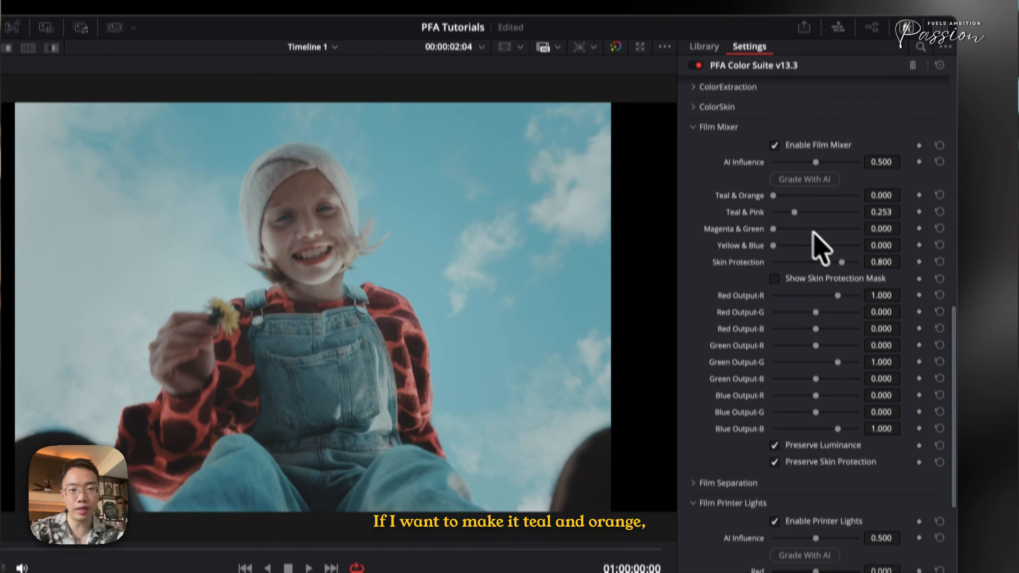
{"action": "left_click_drag", "start_coordinate": [795, 146], "coordinate": [785, 147]}
{"action": "left_click_drag", "start_coordinate": [786, 238], "coordinate": [908, 229]}
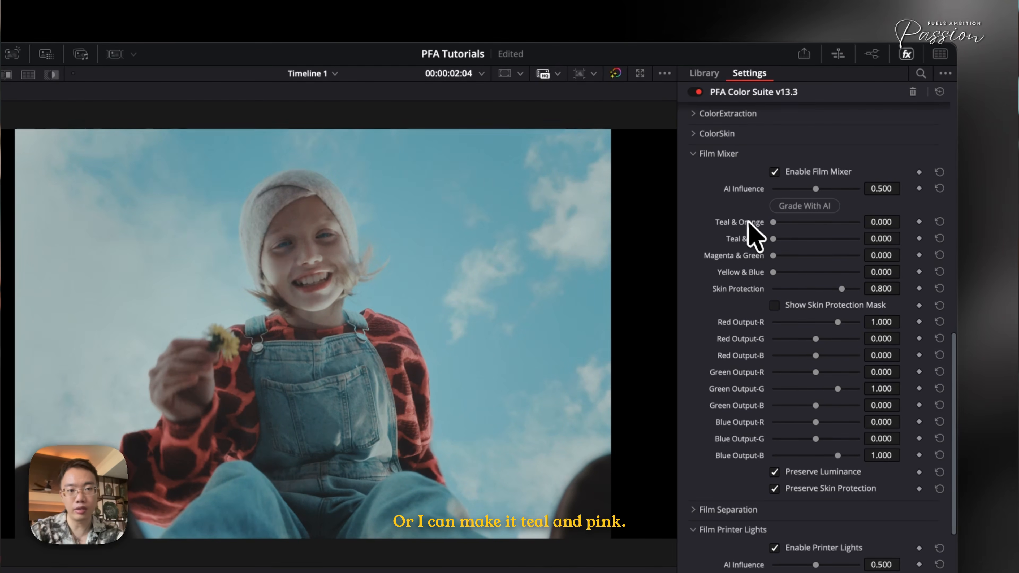
{"action": "left_click_drag", "start_coordinate": [859, 238], "coordinate": [773, 241]}
{"action": "left_click_drag", "start_coordinate": [887, 260], "coordinate": [663, 241]}
{"action": "left_click_drag", "start_coordinate": [774, 272], "coordinate": [650, 271]}
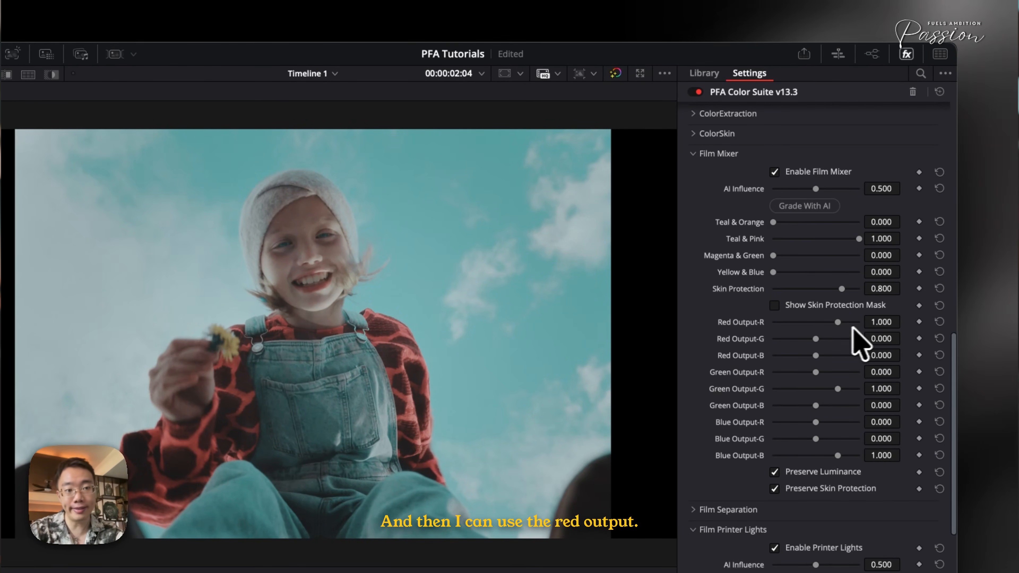
Set the Film Mixer's Red Output-R to 0.975 and compare the image before and after grading
{"action": "left_click_drag", "start_coordinate": [851, 331], "coordinate": [884, 336]}
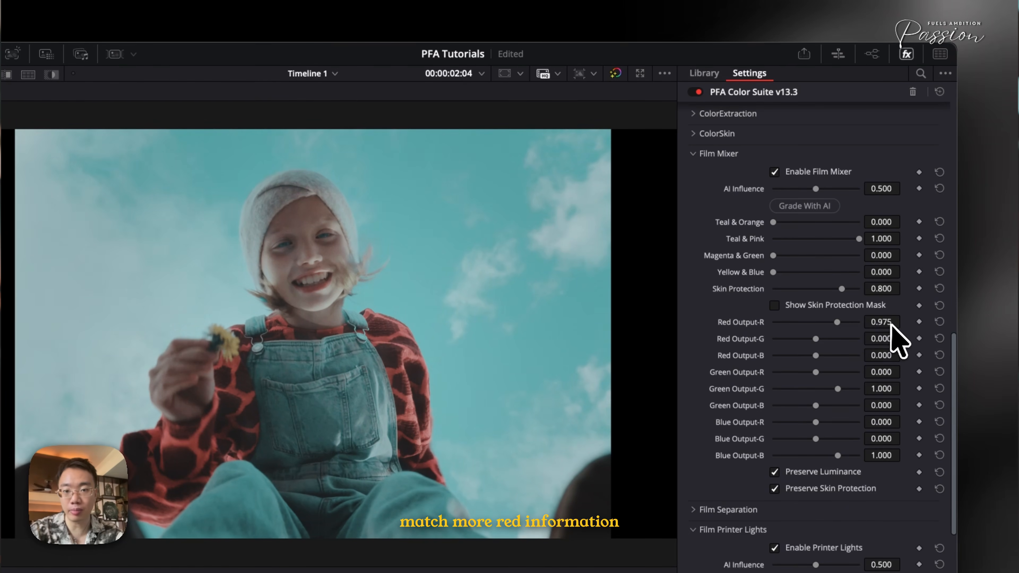
{"action": "key", "text": "super+d"}
{"action": "key", "text": "super+d"}
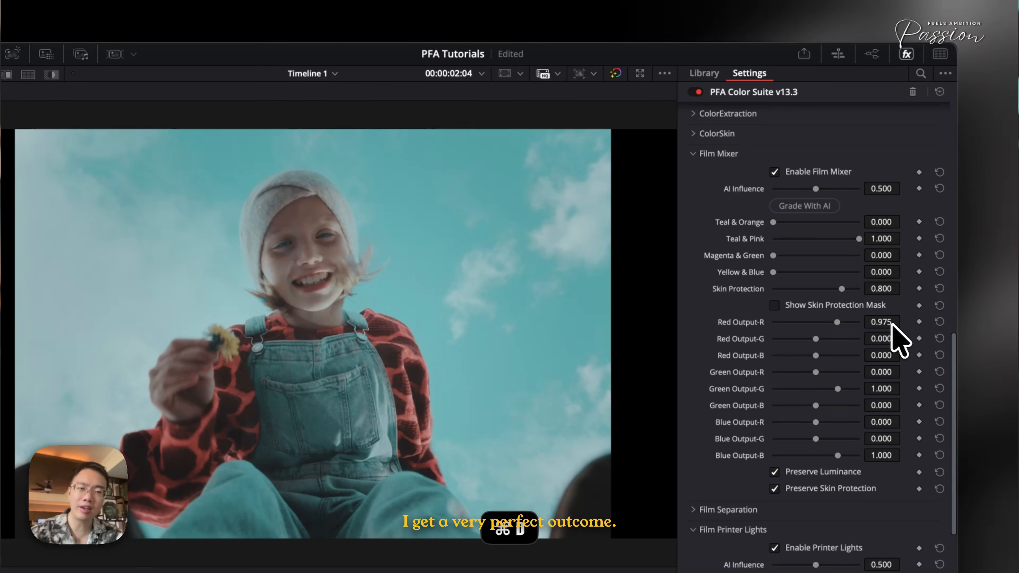
{"action": "left_click", "coordinate": [722, 154]}
{"action": "key", "text": "super+d"}
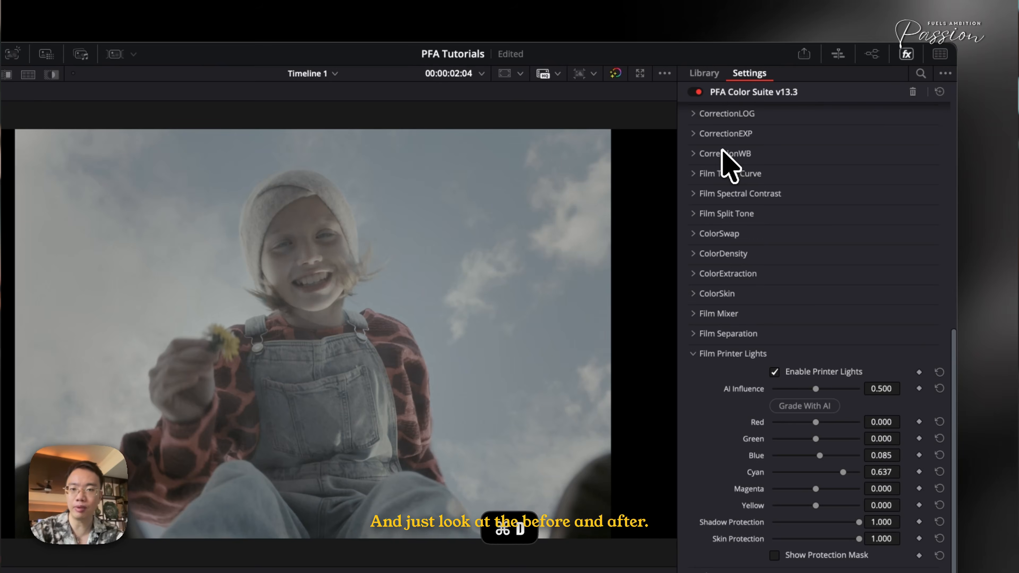
{"action": "key", "text": "super+d"}
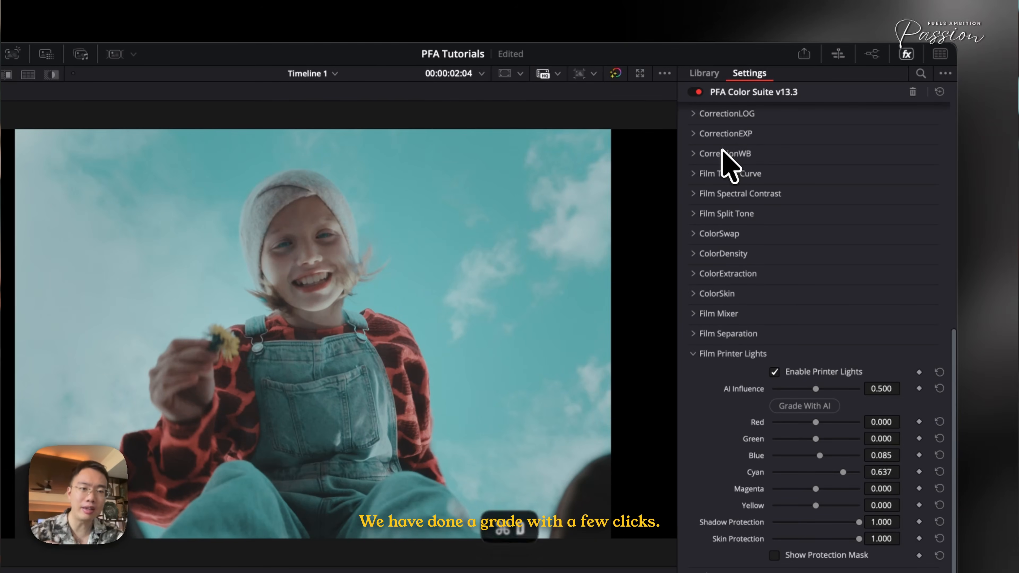
Collapse the Film Printer Lights and Preset Manager settings and expand Cine Pulse AI
{"action": "left_click", "coordinate": [705, 353]}
{"action": "scroll", "coordinate": [764, 346], "scroll_direction": "up", "scroll_amount": 5}
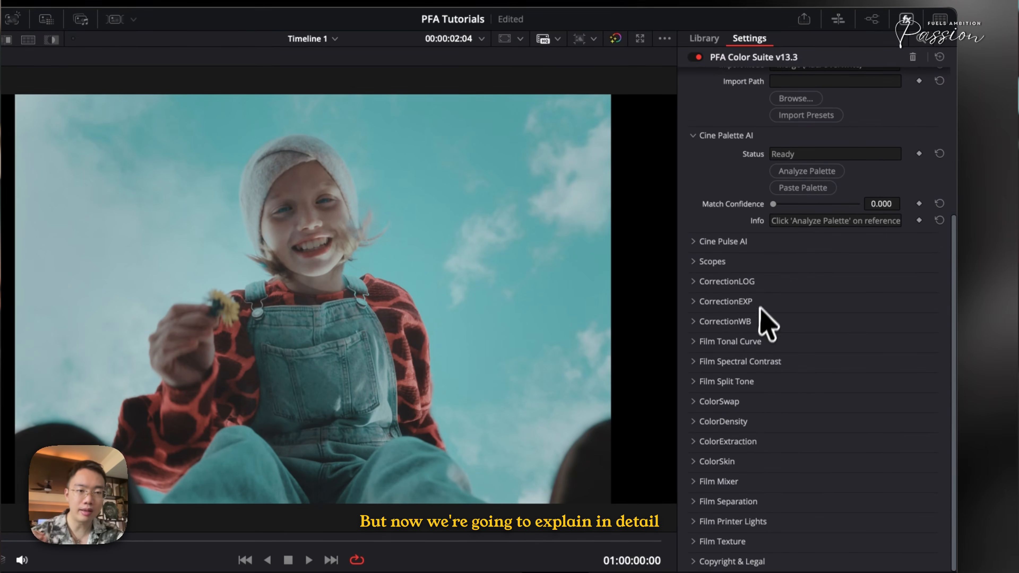
{"action": "scroll", "coordinate": [761, 297], "scroll_direction": "up", "scroll_amount": 1}
{"action": "left_click", "coordinate": [718, 119]}
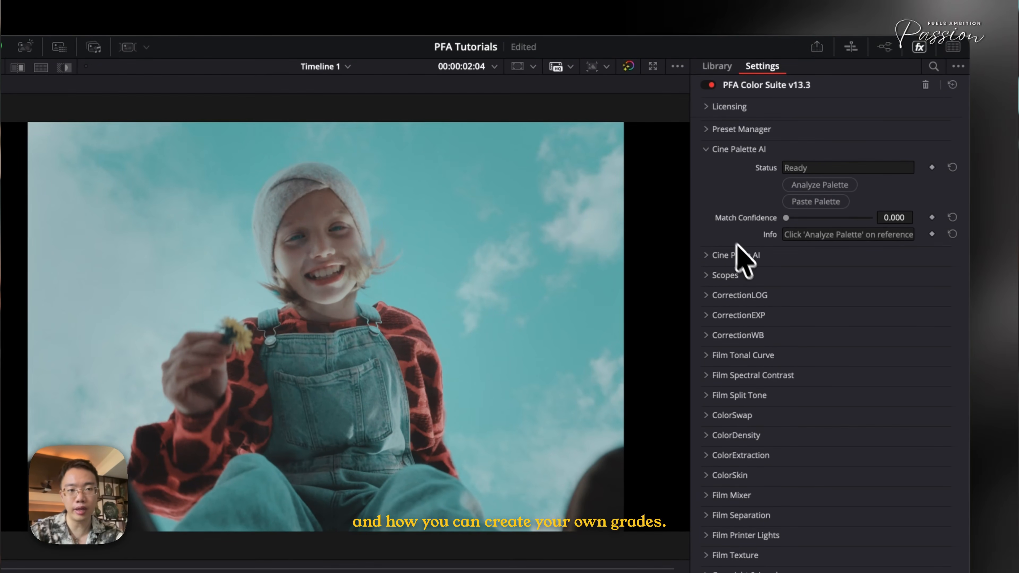
{"action": "left_click", "coordinate": [745, 256]}
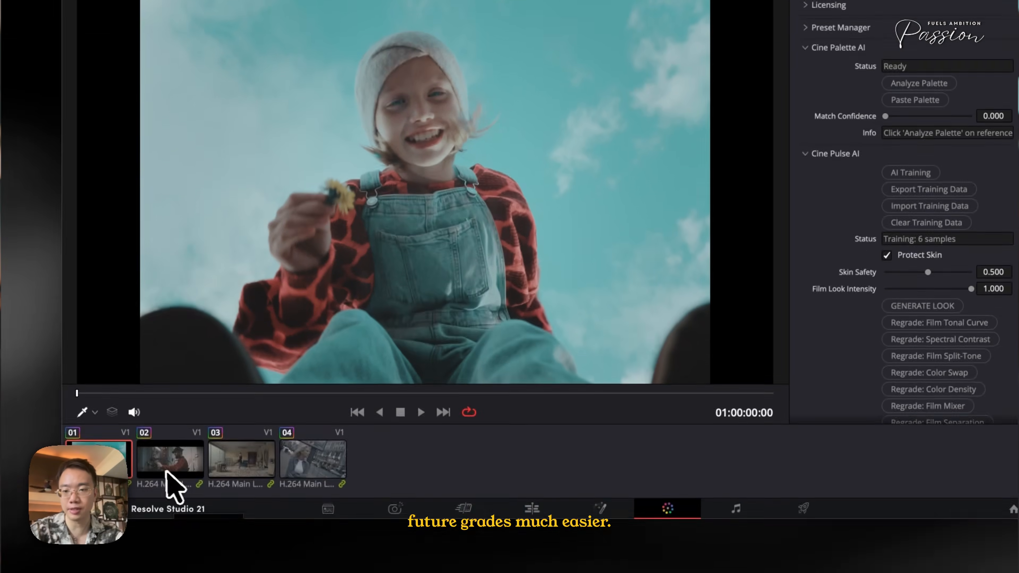
Select clip 02 and grade its log correction with AI
{"action": "left_click", "coordinate": [169, 513]}
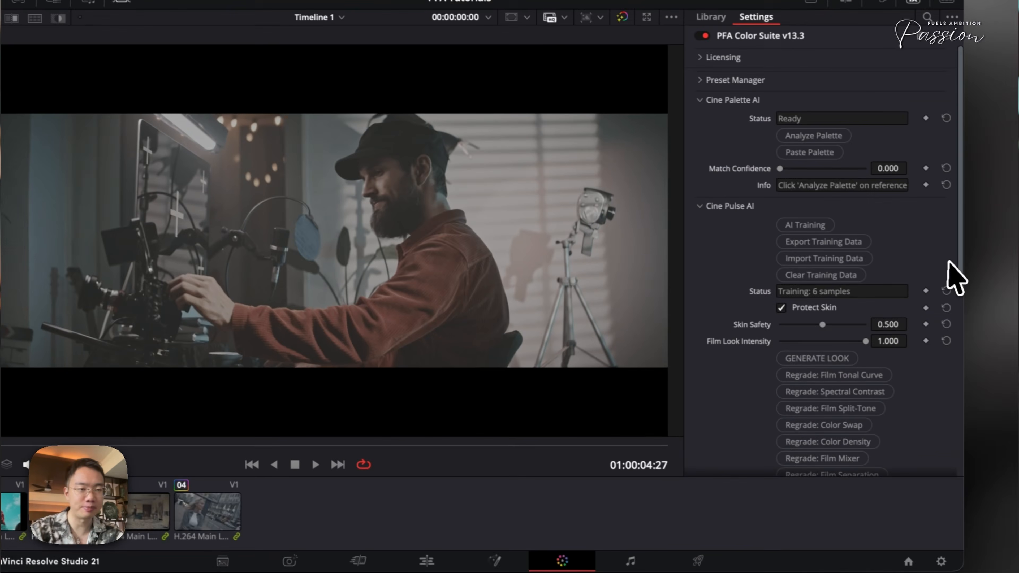
{"action": "scroll", "coordinate": [957, 277], "scroll_direction": "down", "scroll_amount": 6}
{"action": "left_click", "coordinate": [718, 297]}
{"action": "left_click", "coordinate": [799, 348]}
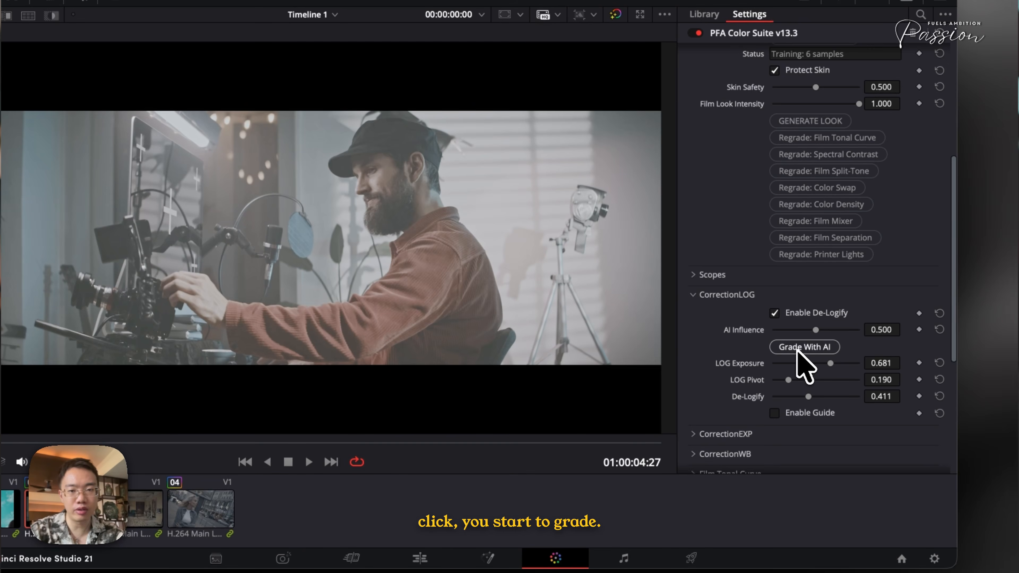
Set LOG Exposure to about -0.264 and De-Logify to about 0.628, and compare the image with De-Logify off and on
{"action": "scroll", "coordinate": [800, 359], "scroll_direction": "down", "scroll_amount": 1}
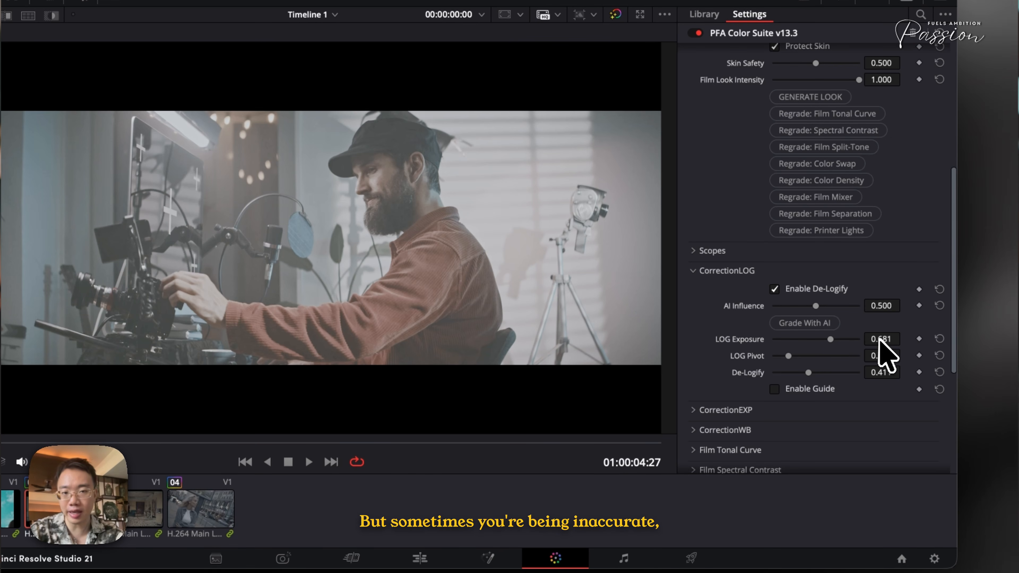
{"action": "left_click_drag", "start_coordinate": [883, 339], "coordinate": [439, 342]}
{"action": "left_click_drag", "start_coordinate": [857, 350], "coordinate": [876, 350]}
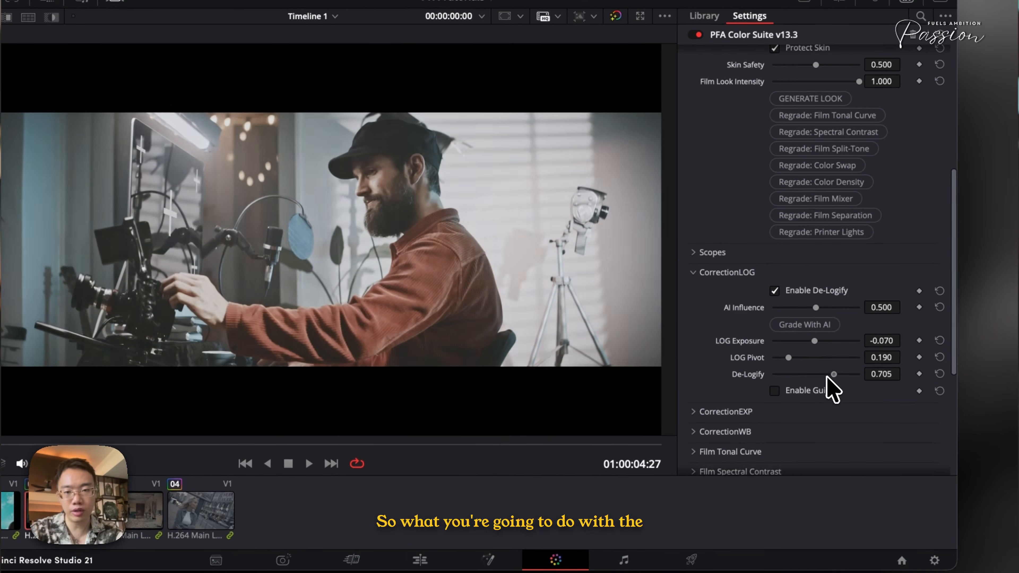
{"action": "left_click_drag", "start_coordinate": [814, 340], "coordinate": [808, 342]}
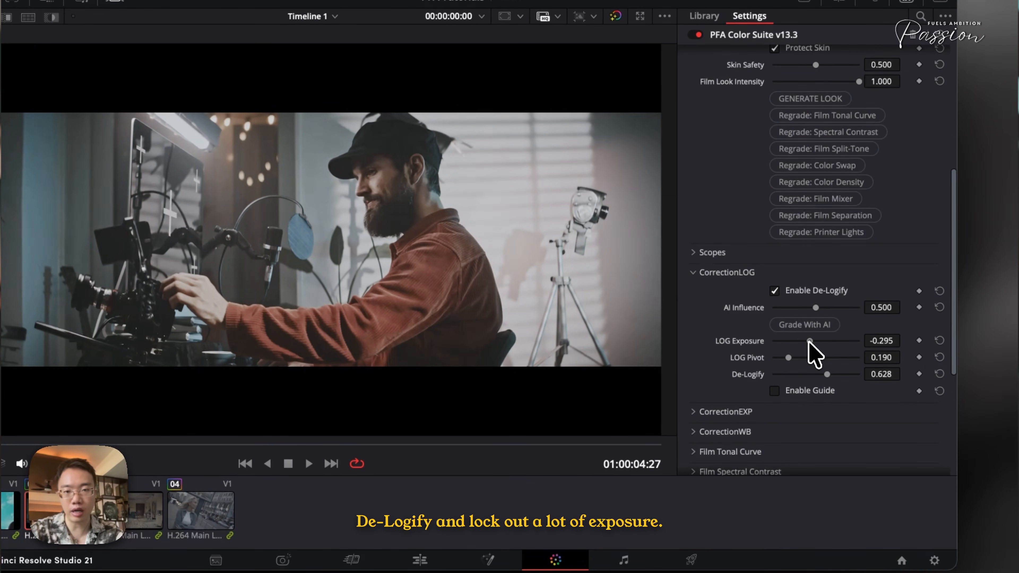
{"action": "left_click", "coordinate": [781, 292]}
{"action": "left_click", "coordinate": [781, 292]}
Grade clip 02's exposure correction and white balance correction with AI
{"action": "left_click", "coordinate": [734, 413]}
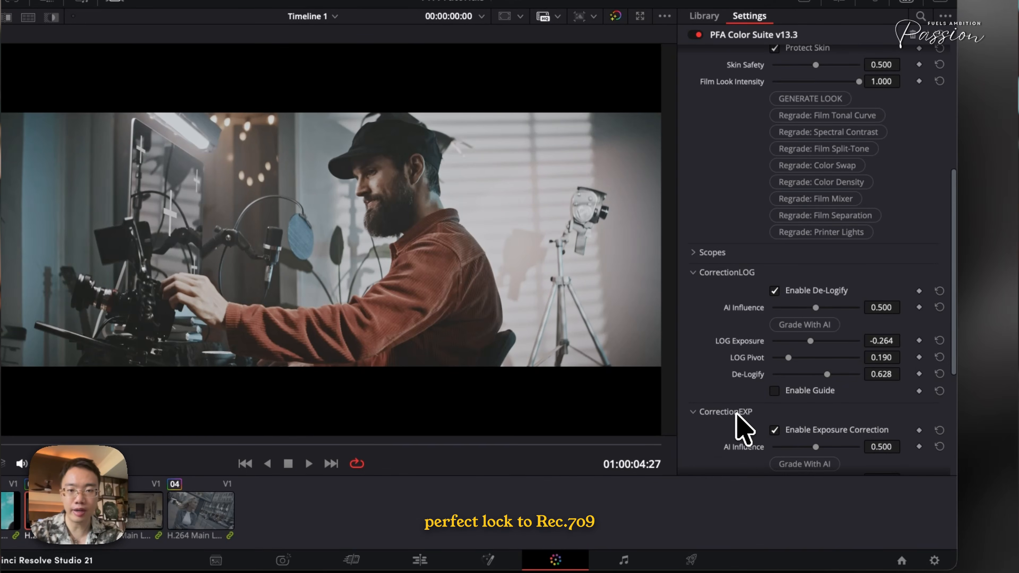
{"action": "scroll", "coordinate": [738, 415], "scroll_direction": "down", "scroll_amount": 5}
{"action": "left_click", "coordinate": [796, 295]}
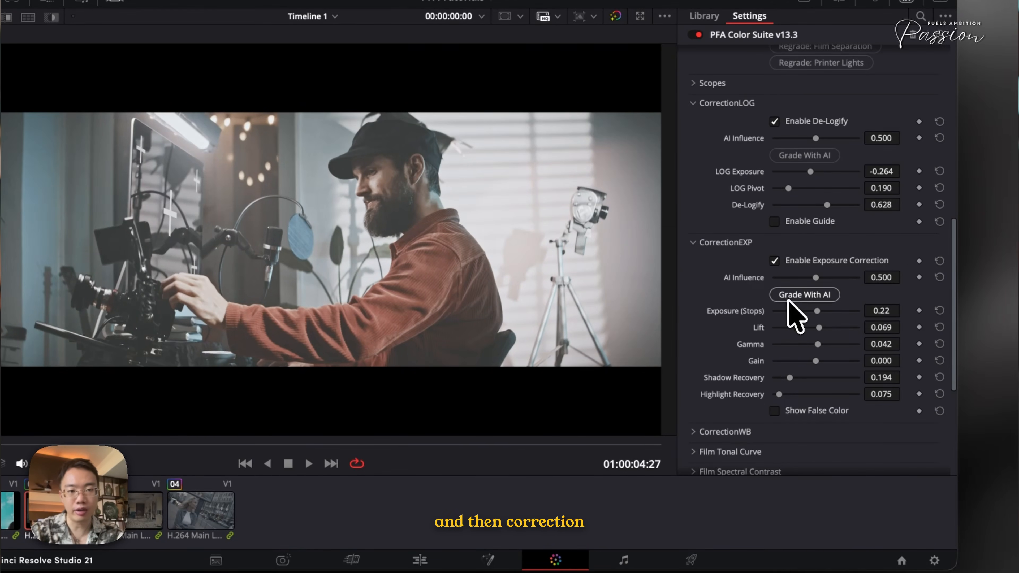
{"action": "scroll", "coordinate": [742, 329], "scroll_direction": "down", "scroll_amount": 2}
{"action": "left_click", "coordinate": [733, 357]}
{"action": "scroll", "coordinate": [762, 361], "scroll_direction": "down", "scroll_amount": 2}
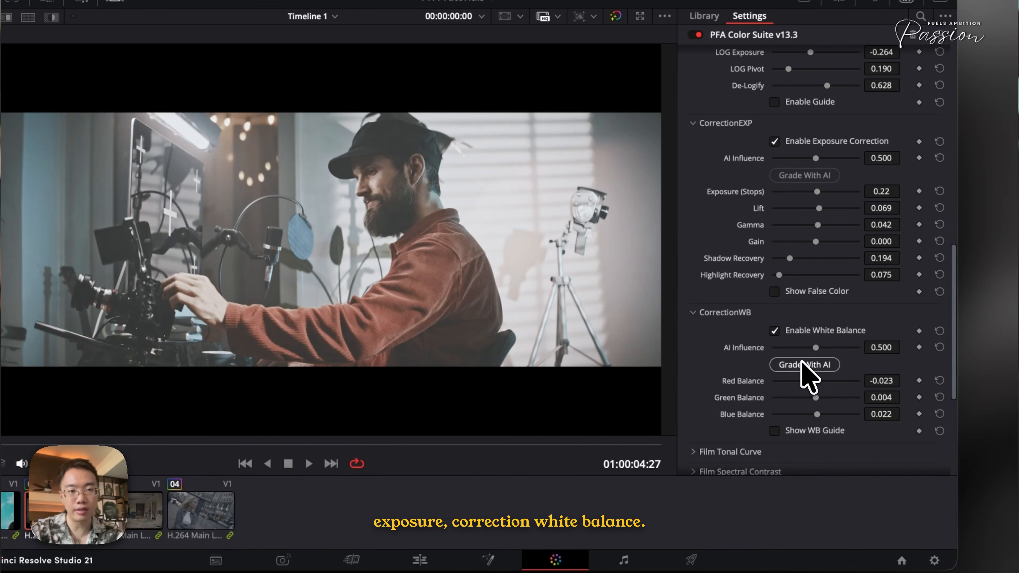
Refine the log correction to LOG Exposure -0.638 and De-Logify about 0.643, and compare the clip with and without the grade
{"action": "scroll", "coordinate": [796, 305], "scroll_direction": "up", "scroll_amount": 3}
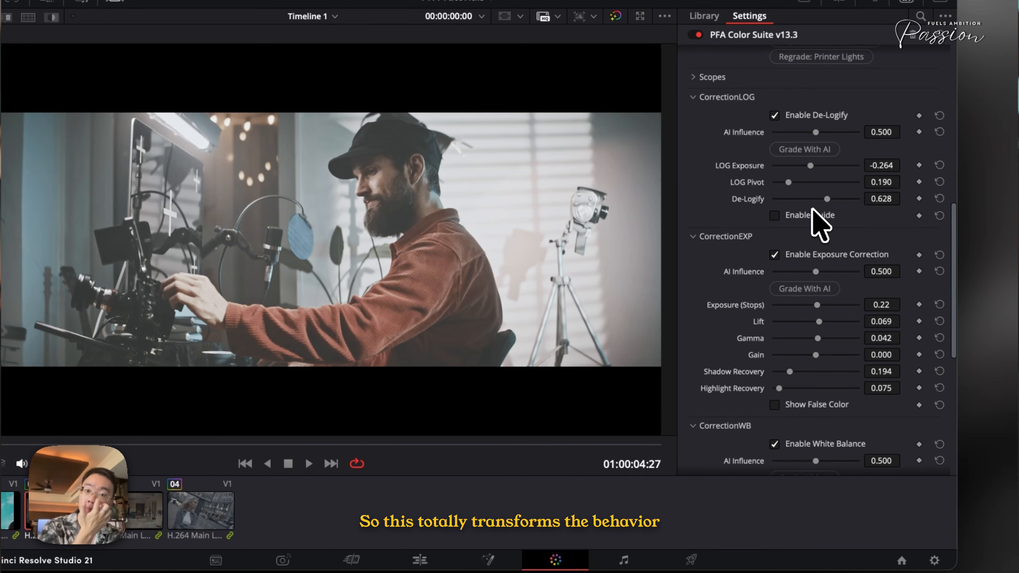
{"action": "left_click_drag", "start_coordinate": [810, 166], "coordinate": [802, 168]}
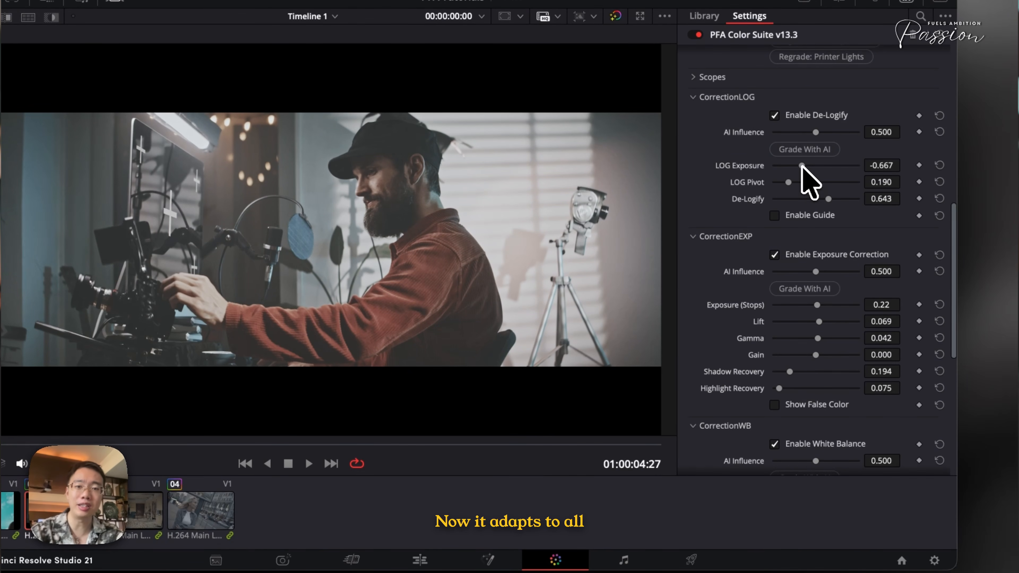
{"action": "left_click_drag", "start_coordinate": [868, 168], "coordinate": [898, 166]}
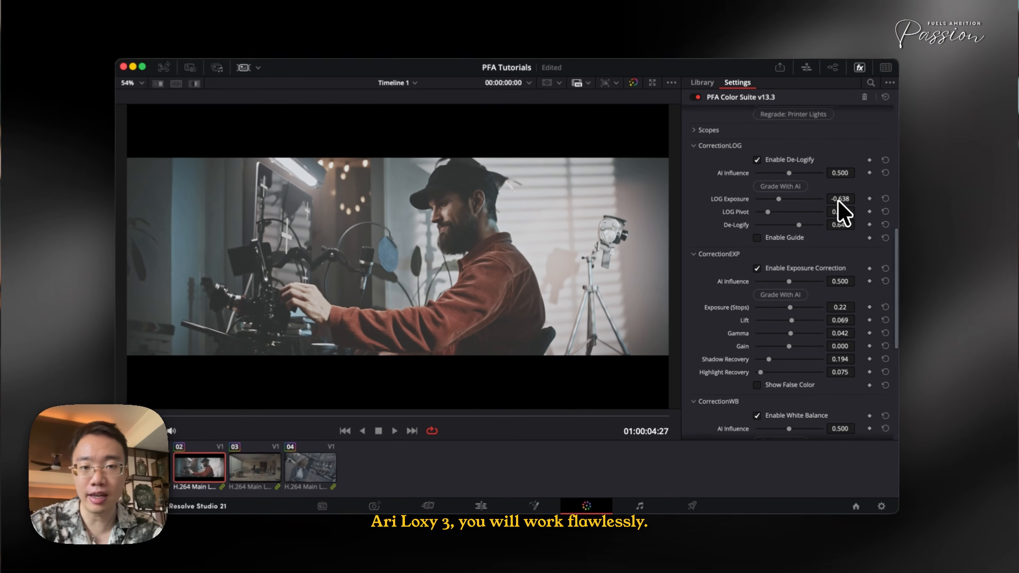
{"action": "key", "text": "super+d"}
{"action": "key", "text": "super+d"}
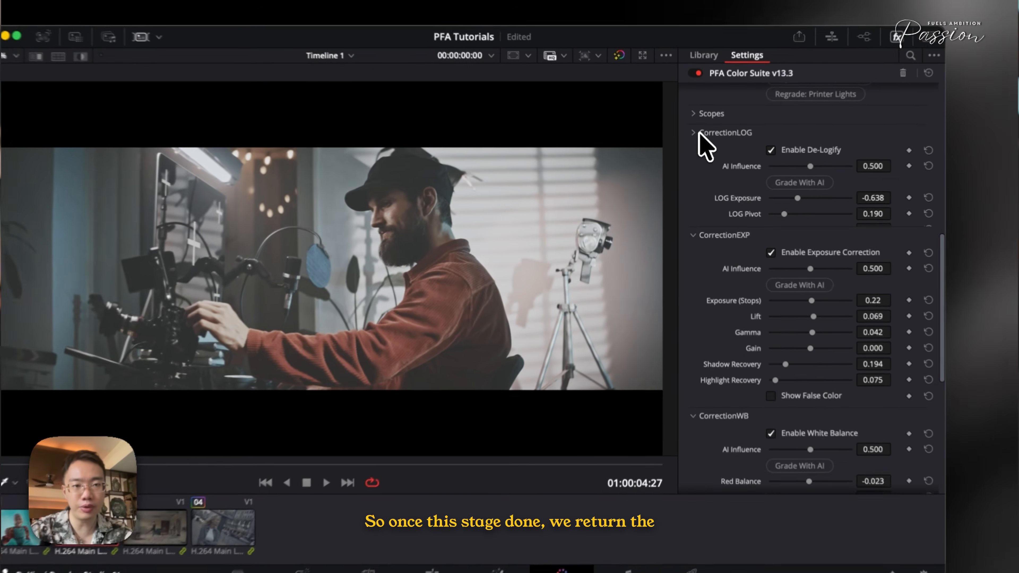
Collapse the LOG, exposure and white balance correction sections, and show the curve overlay in Film Tonal Curve
{"action": "left_click", "coordinate": [698, 148]}
{"action": "left_click", "coordinate": [698, 163]}
{"action": "left_click", "coordinate": [698, 178]}
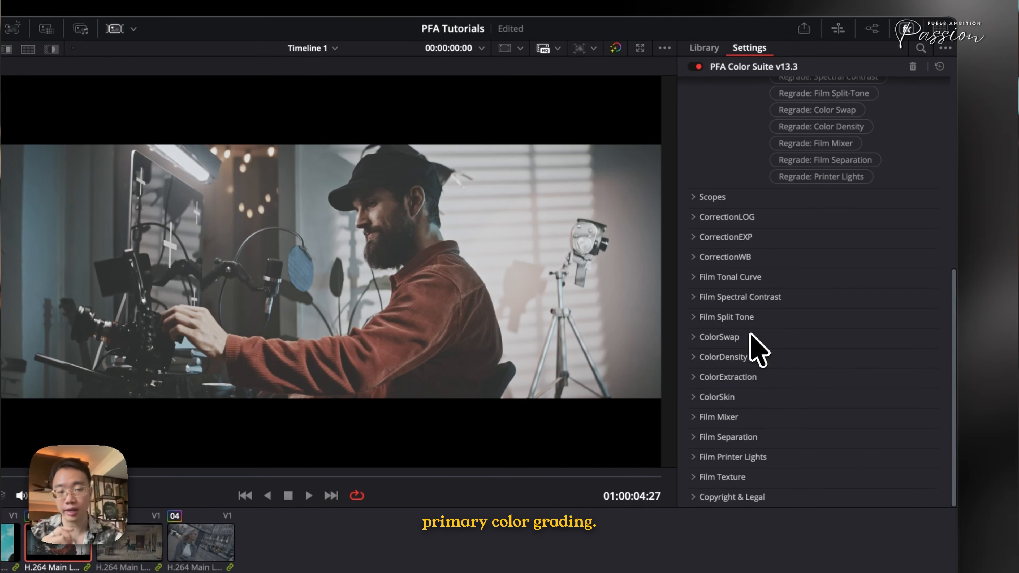
{"action": "left_click", "coordinate": [725, 279]}
{"action": "scroll", "coordinate": [801, 386], "scroll_direction": "down", "scroll_amount": 3}
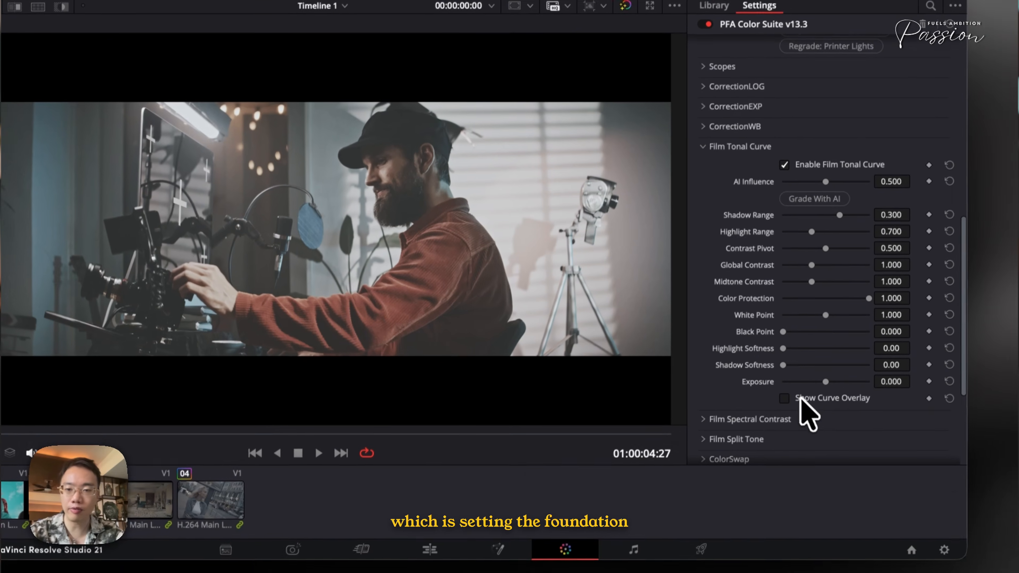
{"action": "left_click", "coordinate": [799, 398]}
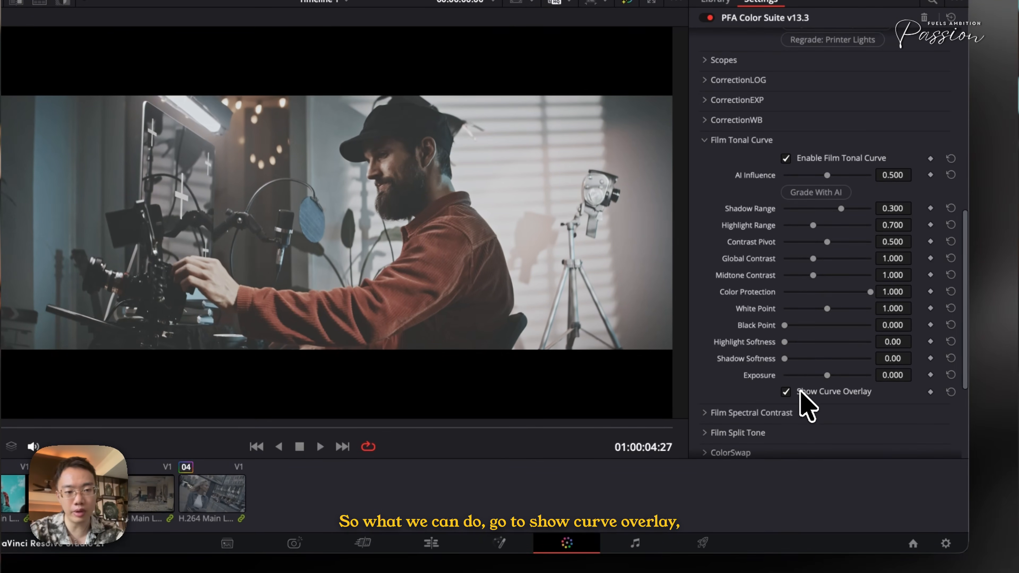
Set the Film Tonal Curve's Black Point to about 0.395 and Shadow Softness to about 2.95, with the curve overlay hidden again
{"action": "left_click_drag", "start_coordinate": [798, 326], "coordinate": [856, 334]}
{"action": "left_click_drag", "start_coordinate": [800, 354], "coordinate": [843, 333]}
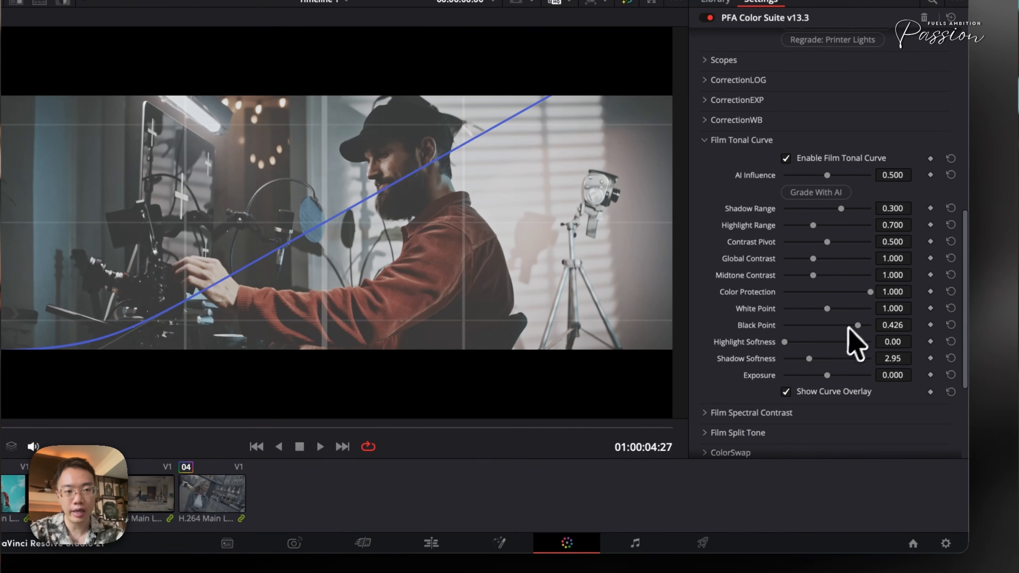
{"action": "left_click", "coordinate": [843, 325]}
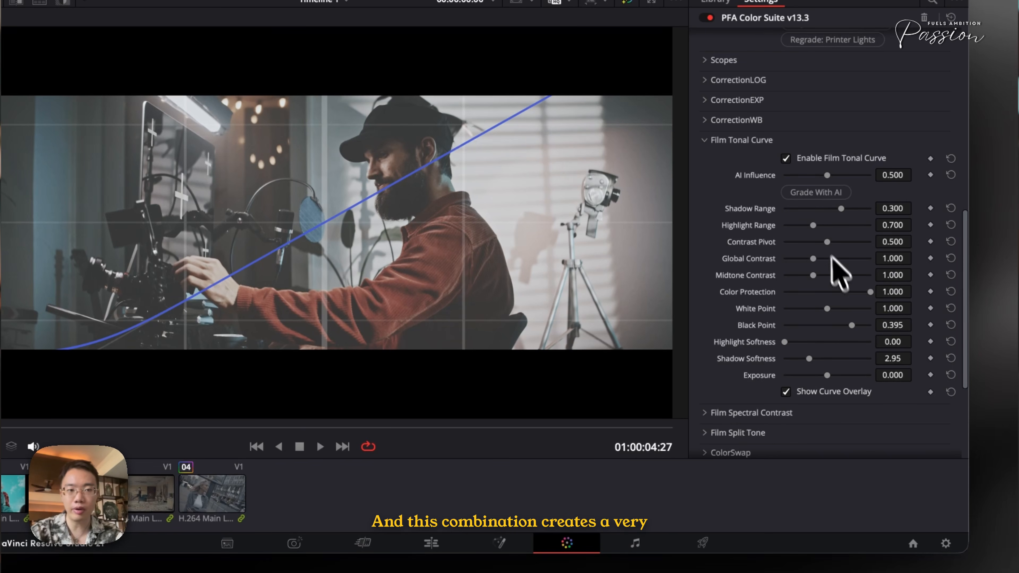
{"action": "key", "text": "super+d"}
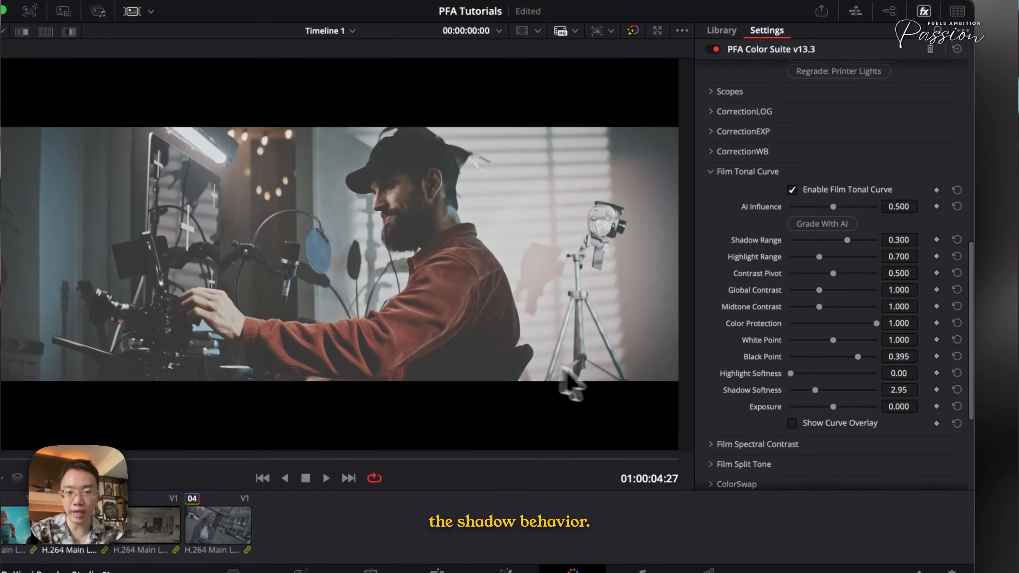
{"action": "left_click", "coordinate": [749, 171]}
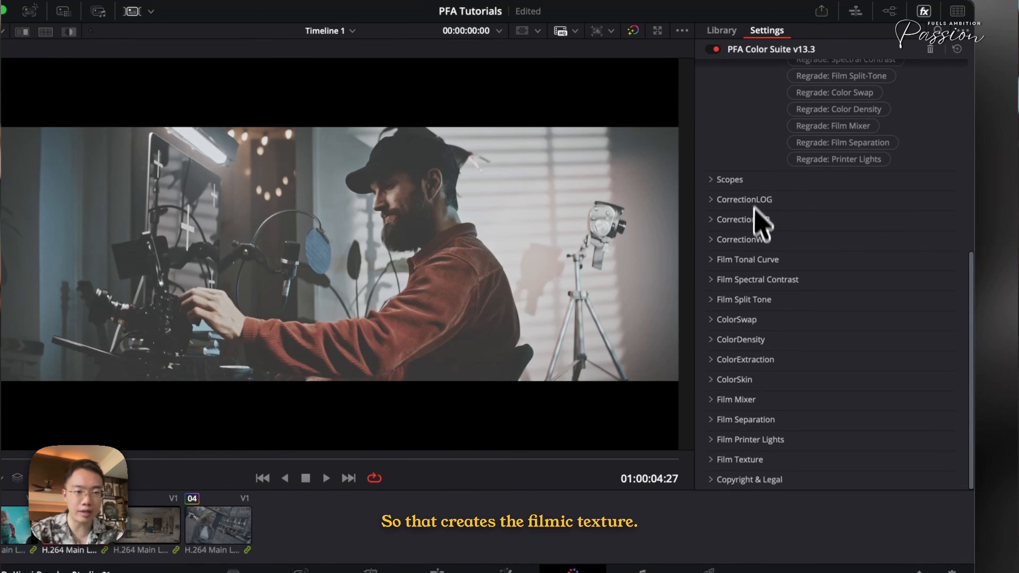
In Film Spectral Contrast, set Red Contrast to about 0.240 and Blue Contrast to about 0.008
{"action": "left_click", "coordinate": [752, 279]}
{"action": "scroll", "coordinate": [751, 281], "scroll_direction": "down", "scroll_amount": 3}
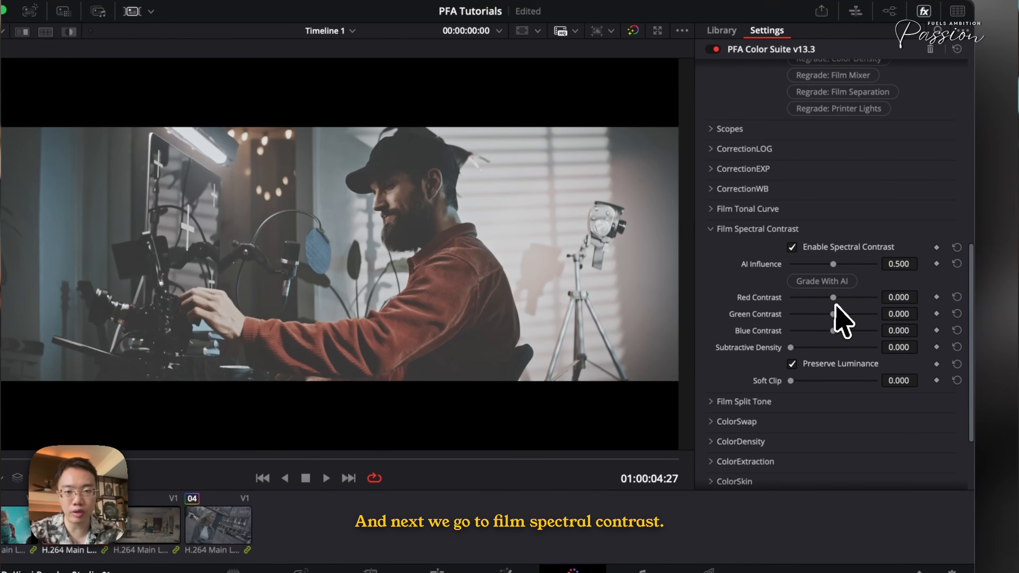
{"action": "left_click_drag", "start_coordinate": [833, 297], "coordinate": [839, 297]}
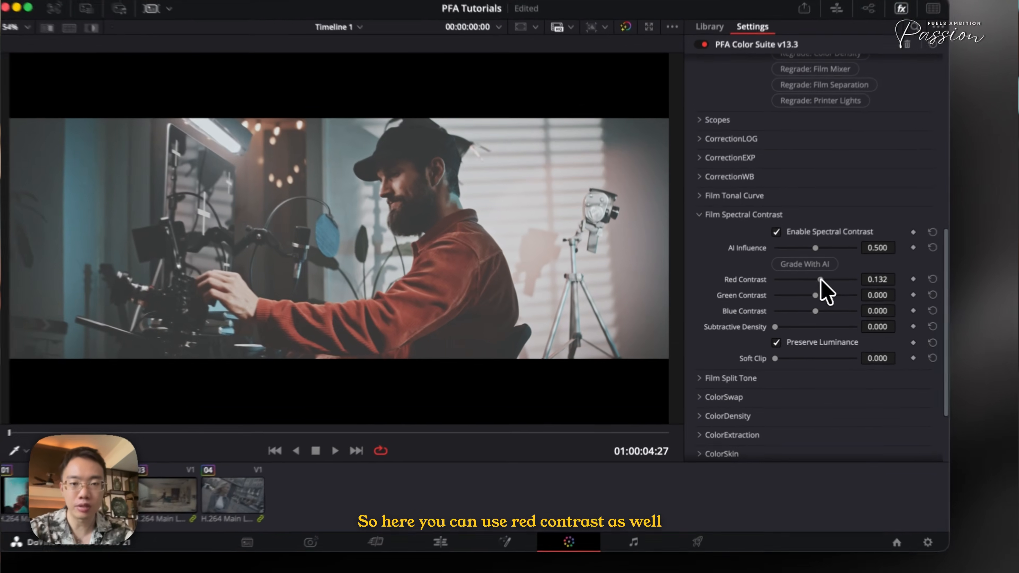
{"action": "left_click_drag", "start_coordinate": [793, 291], "coordinate": [821, 310]}
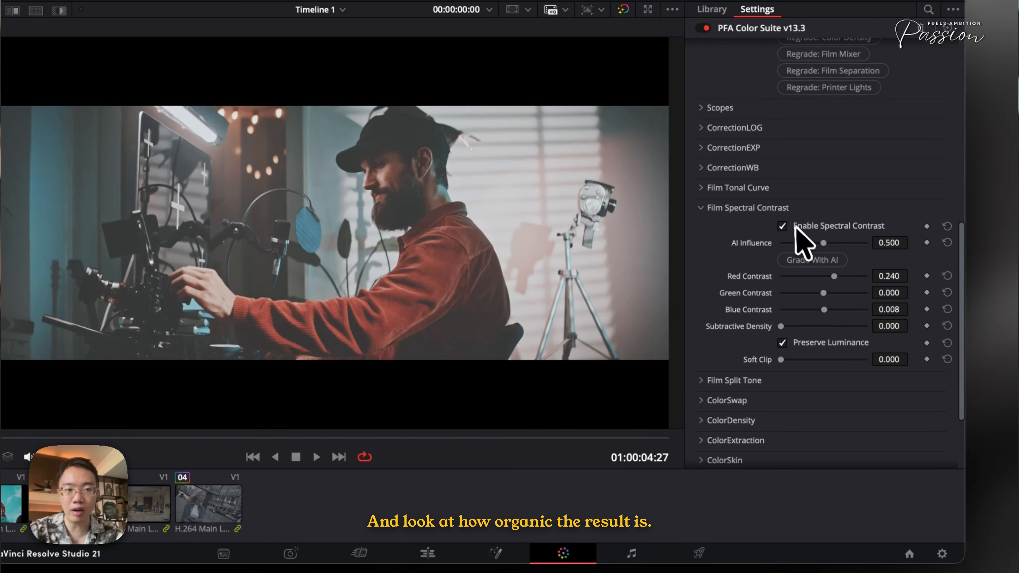
In Film Split Tone, set Shadow Split to about 0.426 and Shadow Split Hue to about 0.822, using the curve overlay as a temporary guide
{"action": "left_click", "coordinate": [803, 380]}
{"action": "scroll", "coordinate": [834, 409], "scroll_direction": "down", "scroll_amount": 5}
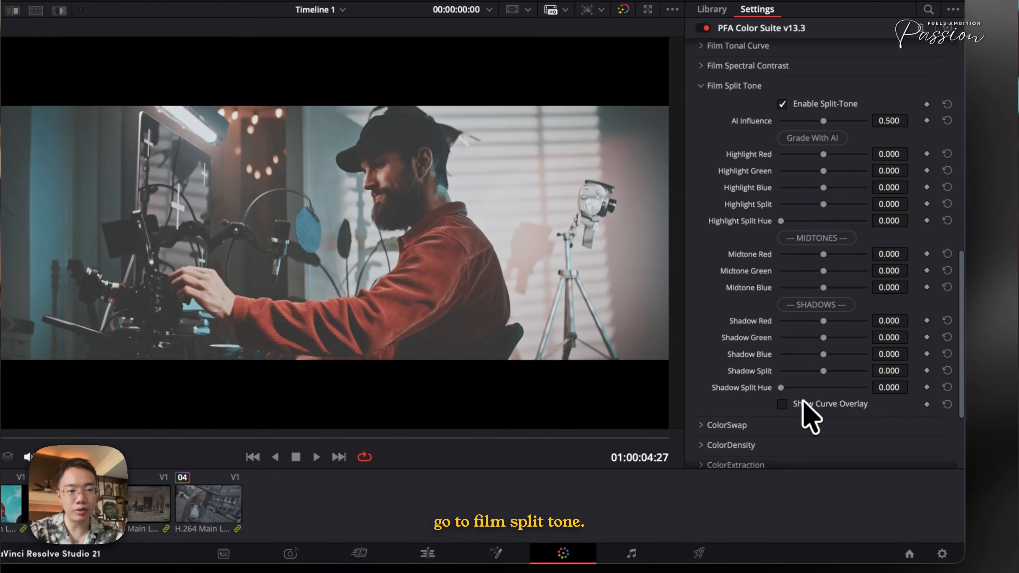
{"action": "left_click", "coordinate": [802, 403]}
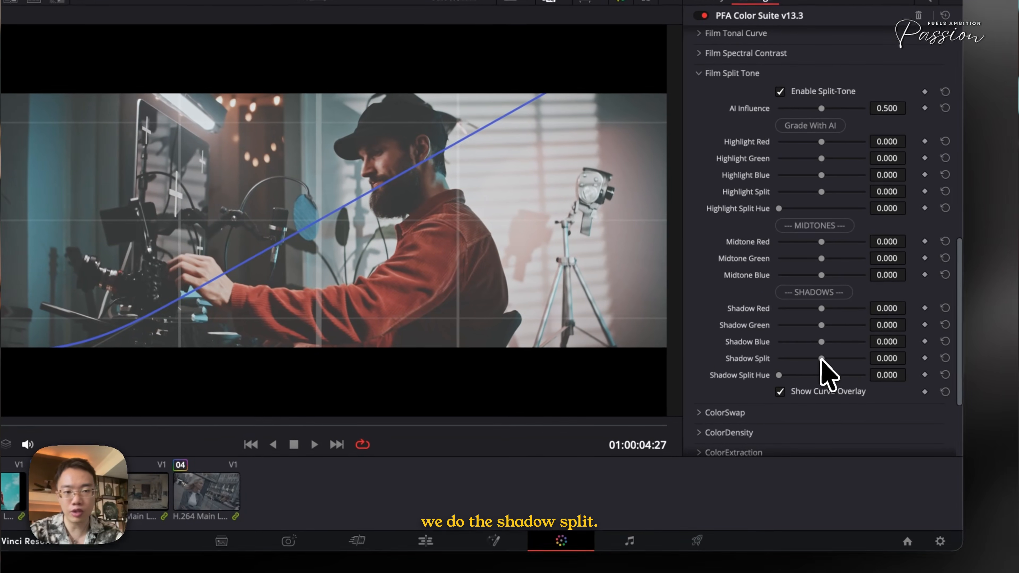
{"action": "left_click_drag", "start_coordinate": [820, 358], "coordinate": [844, 401]}
{"action": "left_click", "coordinate": [828, 416]}
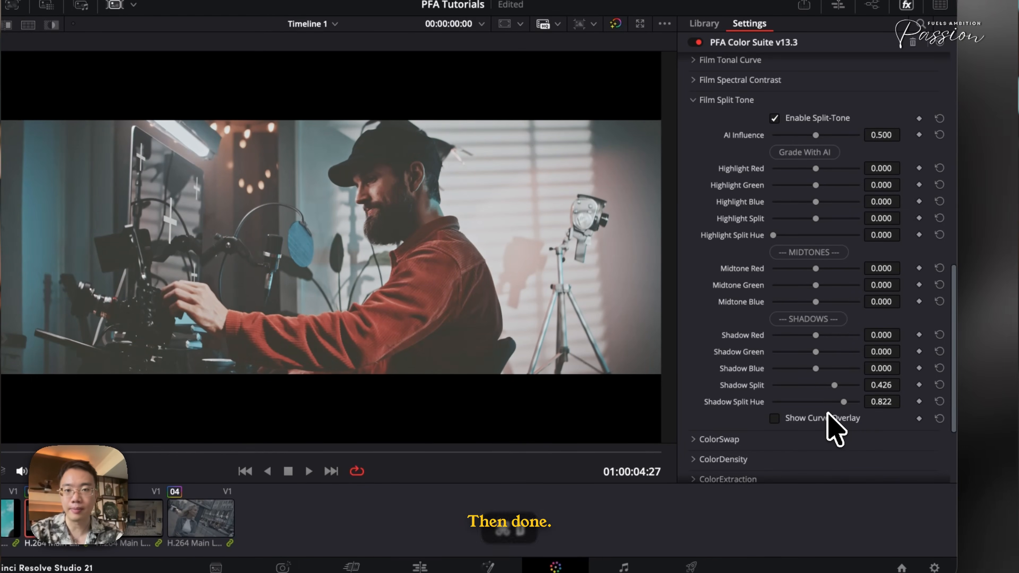
{"action": "scroll", "coordinate": [734, 224], "scroll_direction": "up", "scroll_amount": 4}
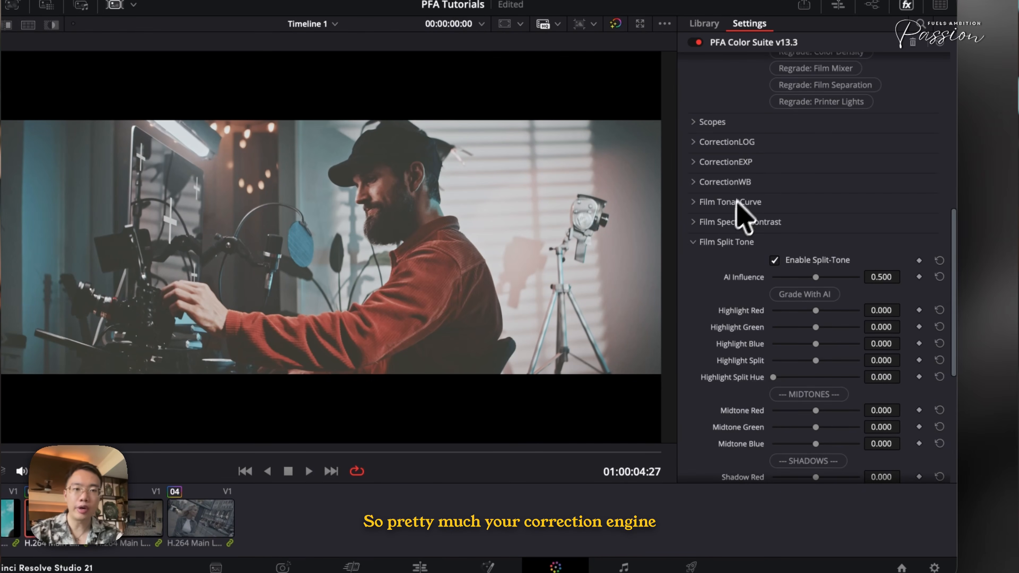
{"action": "left_click", "coordinate": [724, 242]}
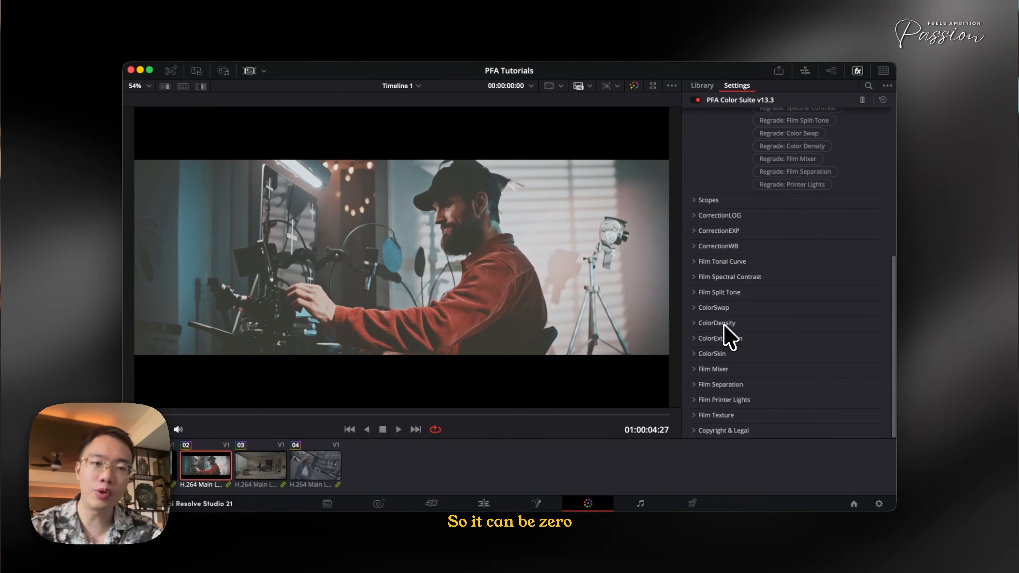
In ColorSwap, set Red Range to about 0.109 using the red mask preview, and shift Red Hue to about 0.019
{"action": "left_click", "coordinate": [718, 308]}
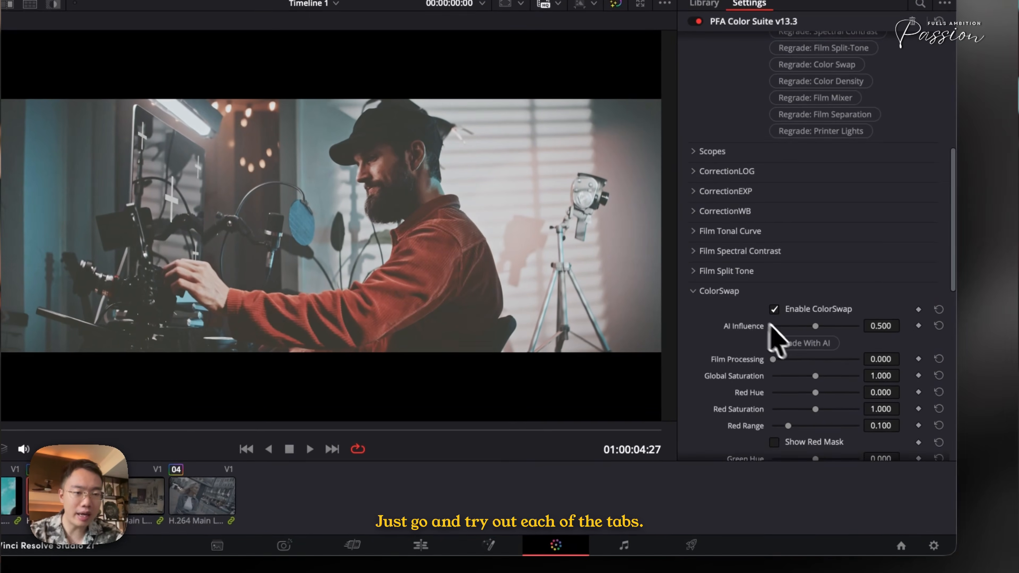
{"action": "scroll", "coordinate": [791, 345], "scroll_direction": "down", "scroll_amount": 5}
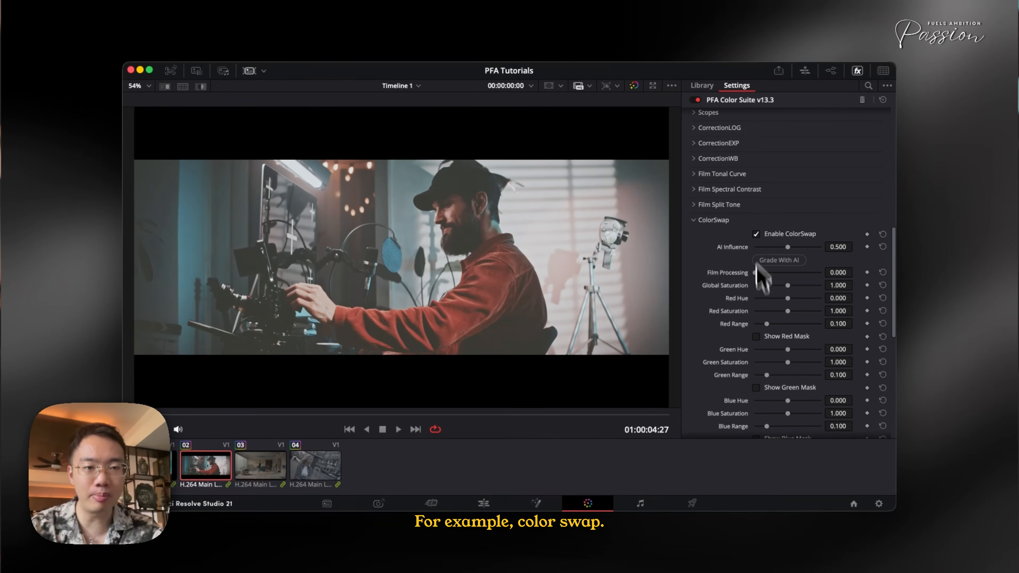
{"action": "left_click", "coordinate": [760, 338]}
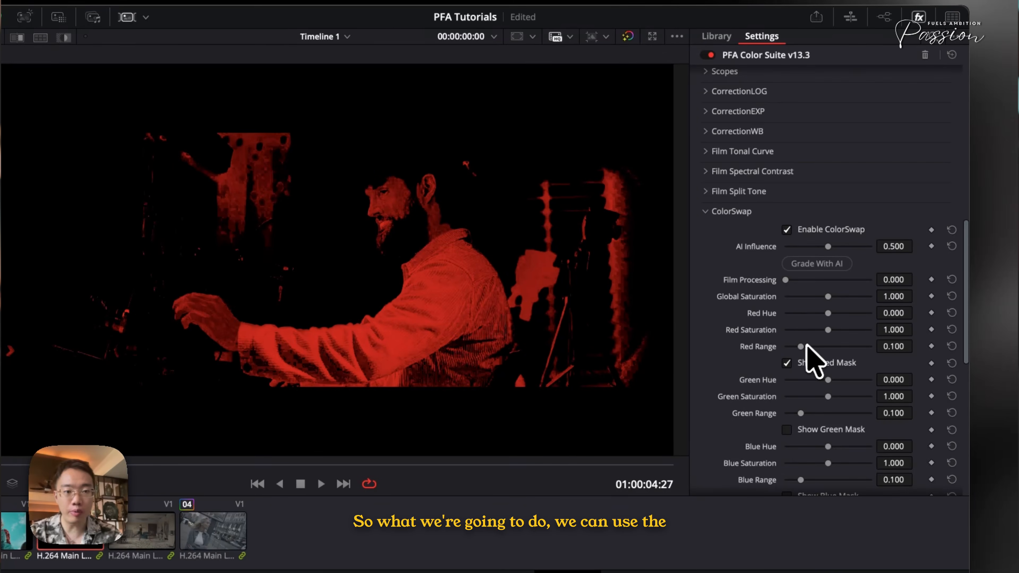
{"action": "mouse_move", "coordinate": [803, 347]}
{"action": "left_mouse_down"}
{"action": "mouse_move", "coordinate": [814, 347]}
{"action": "mouse_move", "coordinate": [792, 346]}
{"action": "mouse_move", "coordinate": [801, 348]}
{"action": "left_mouse_up"}
{"action": "left_click", "coordinate": [796, 362]}
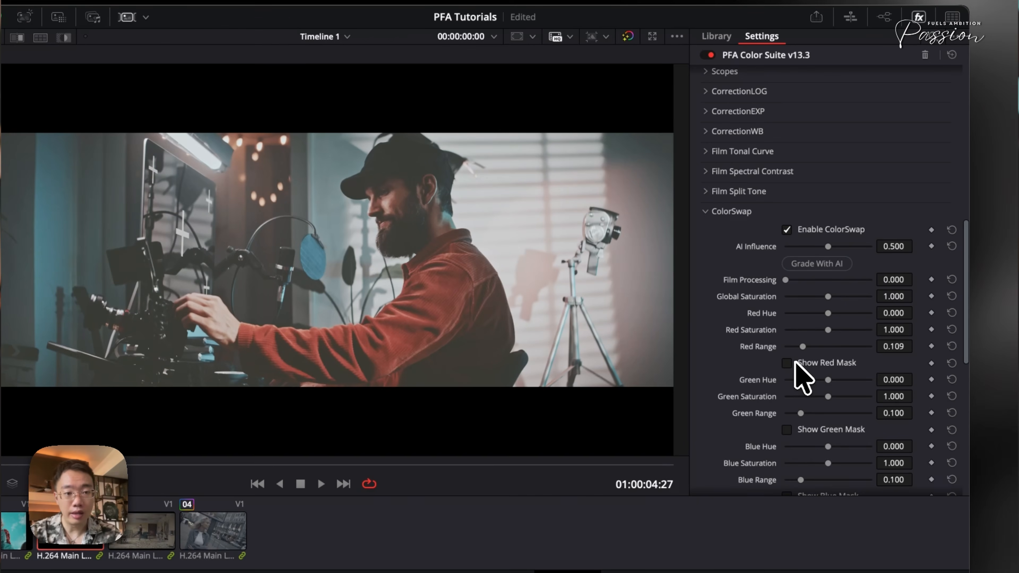
{"action": "left_click_drag", "start_coordinate": [845, 314], "coordinate": [816, 307]}
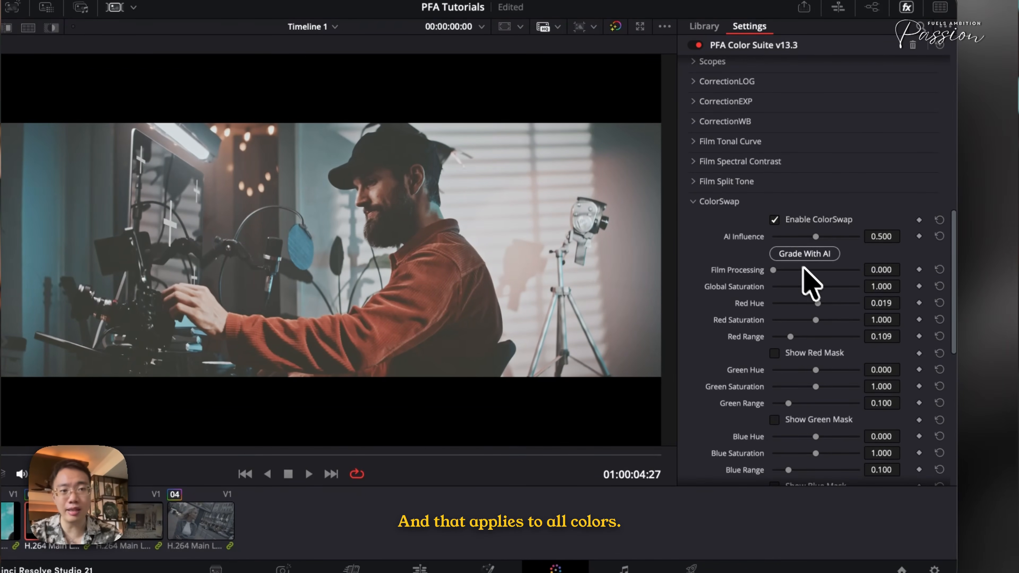
Preview the cyan mask, set Cyan Saturation to about 1.012, and try Cyan Hue at about 0.112 before resetting it
{"action": "scroll", "coordinate": [811, 386], "scroll_direction": "down", "scroll_amount": 5}
{"action": "left_click", "coordinate": [804, 412]}
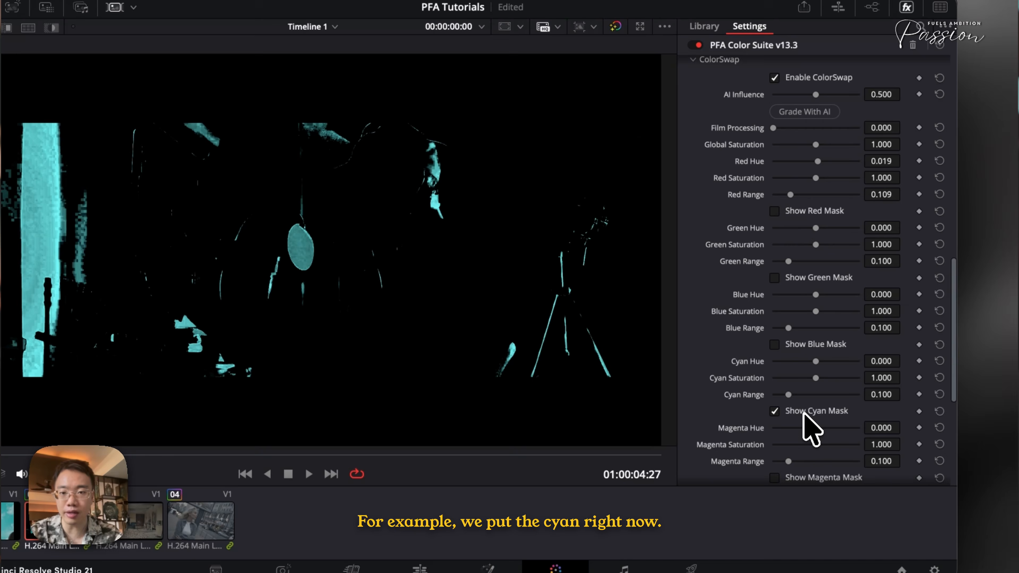
{"action": "left_click", "coordinate": [803, 412]}
{"action": "mouse_move", "coordinate": [814, 375]}
{"action": "left_mouse_down"}
{"action": "mouse_move", "coordinate": [796, 360]}
{"action": "mouse_move", "coordinate": [833, 380]}
{"action": "left_mouse_up"}
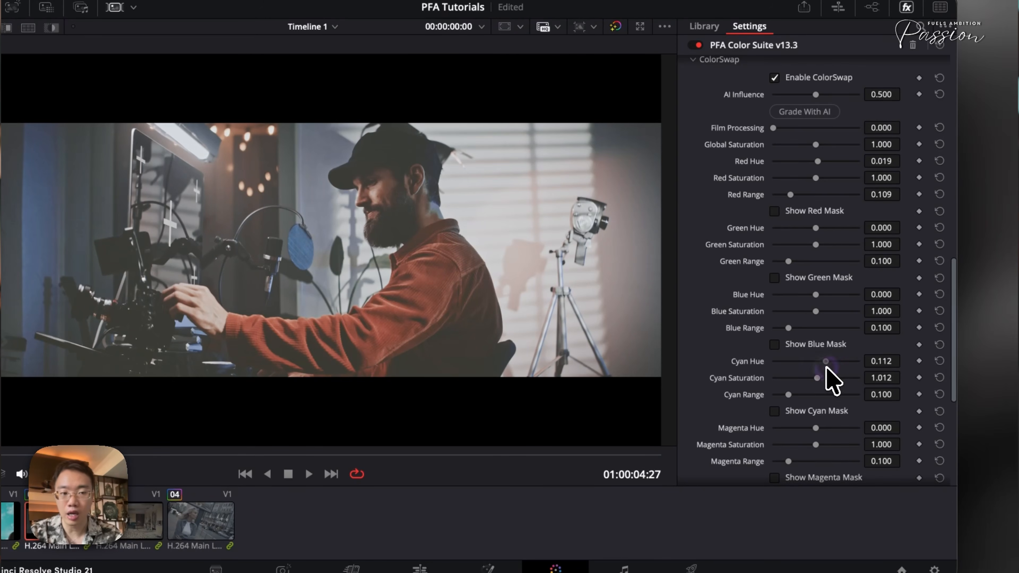
{"action": "left_click", "coordinate": [940, 361]}
{"action": "scroll", "coordinate": [846, 321], "scroll_direction": "up", "scroll_amount": 5}
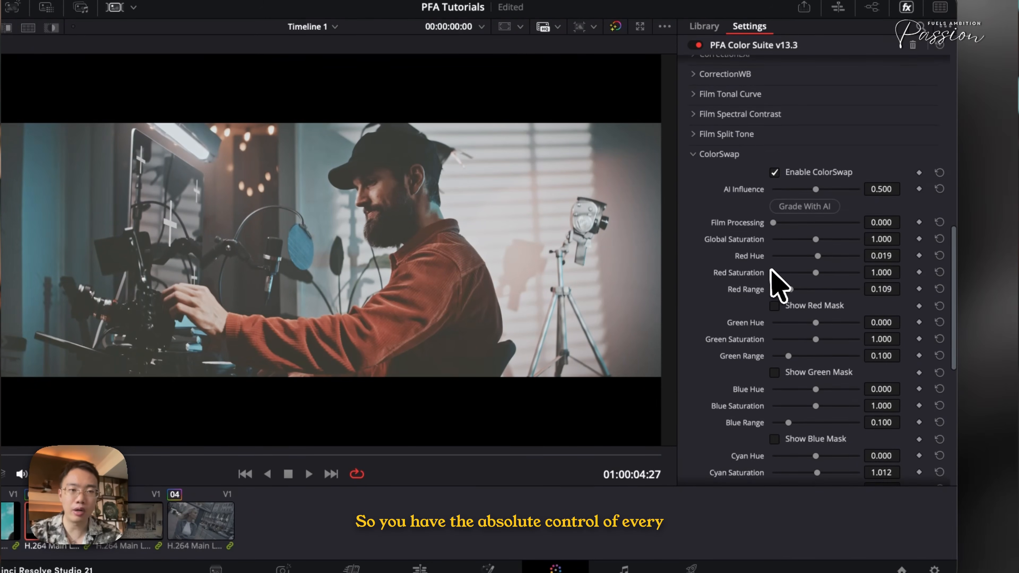
{"action": "left_click", "coordinate": [703, 157]}
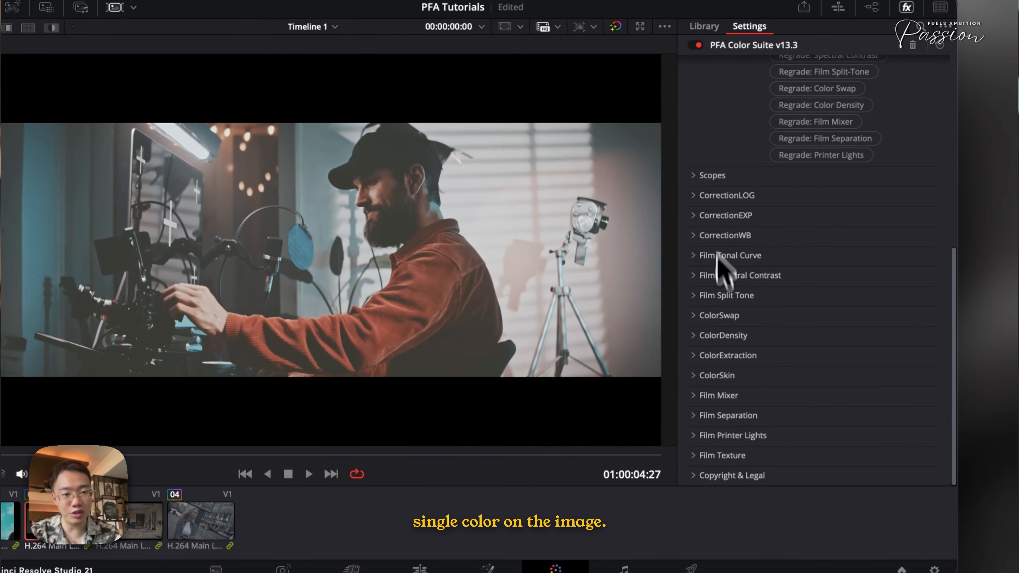
Lower ColorDensity's Global Density to about -1.178, and compare the image with and without the grade
{"action": "left_click", "coordinate": [718, 336]}
{"action": "scroll", "coordinate": [716, 342], "scroll_direction": "down", "scroll_amount": 3}
{"action": "scroll", "coordinate": [715, 338], "scroll_direction": "down", "scroll_amount": 3}
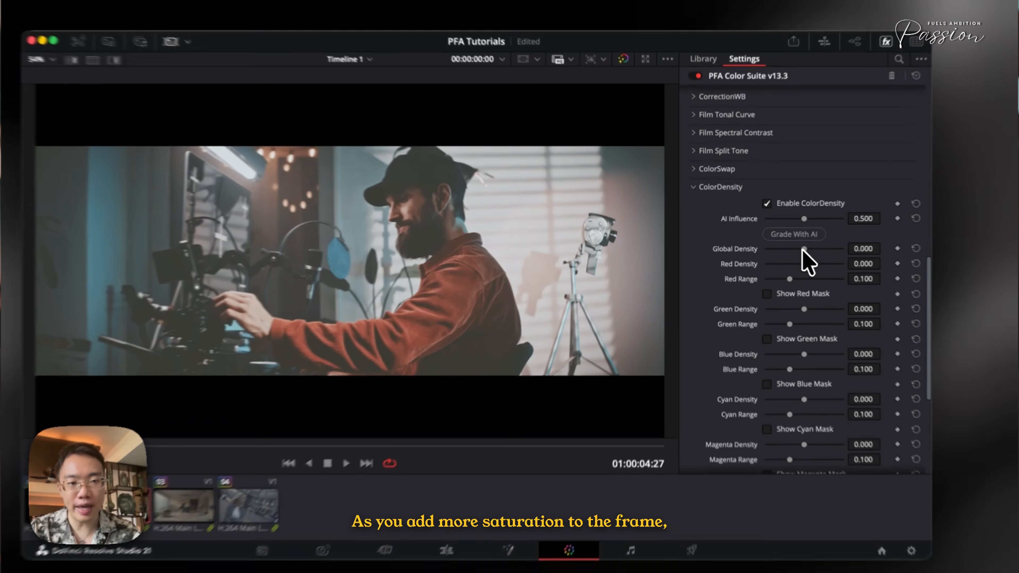
{"action": "mouse_move", "coordinate": [785, 248]}
{"action": "left_mouse_down"}
{"action": "mouse_move", "coordinate": [777, 253]}
{"action": "mouse_move", "coordinate": [789, 257]}
{"action": "left_mouse_up"}
{"action": "key", "text": "super+v"}
{"action": "left_click_drag", "start_coordinate": [858, 254], "coordinate": [898, 257]}
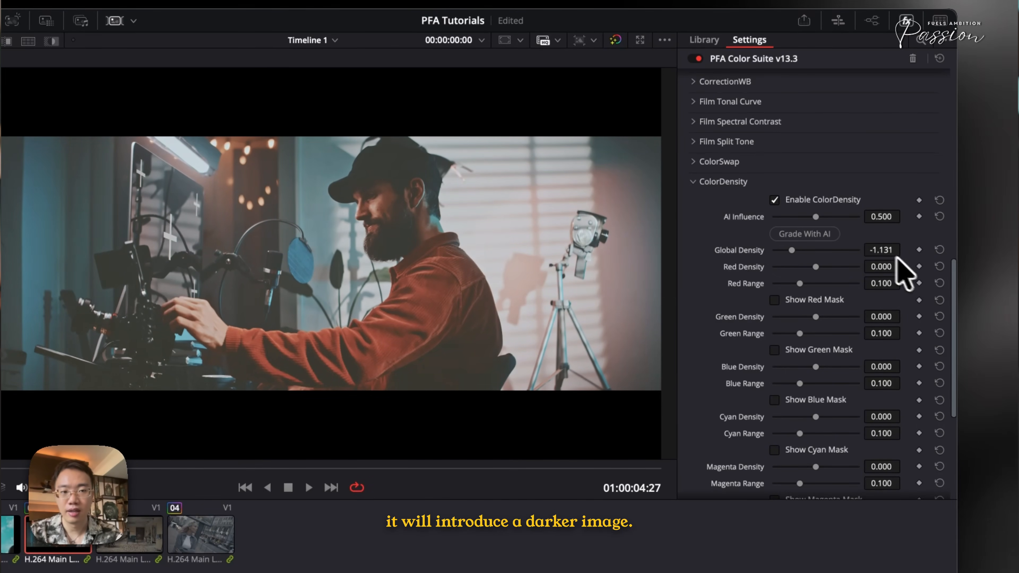
{"action": "left_click_drag", "start_coordinate": [811, 251], "coordinate": [789, 253]}
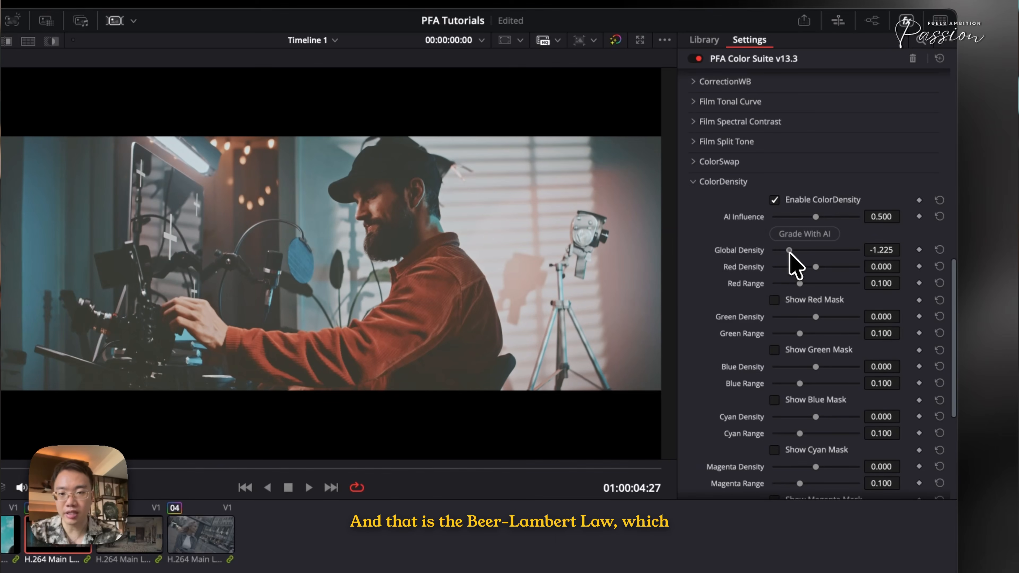
{"action": "key", "text": "super+d"}
{"action": "key", "text": "super+d"}
{"action": "left_click_drag", "start_coordinate": [795, 255], "coordinate": [790, 257]}
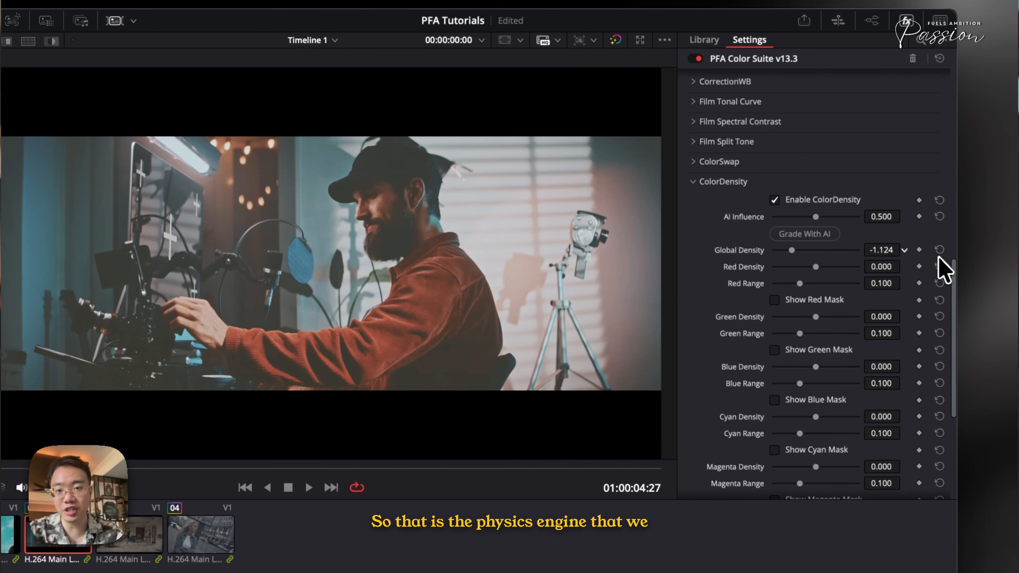
{"action": "left_click_drag", "start_coordinate": [938, 257], "coordinate": [902, 264]}
Check the cyan mask in ColorDensity, raise Cyan Density to 2.000 and adjust Red Density
{"action": "scroll", "coordinate": [819, 355], "scroll_direction": "down", "scroll_amount": 3}
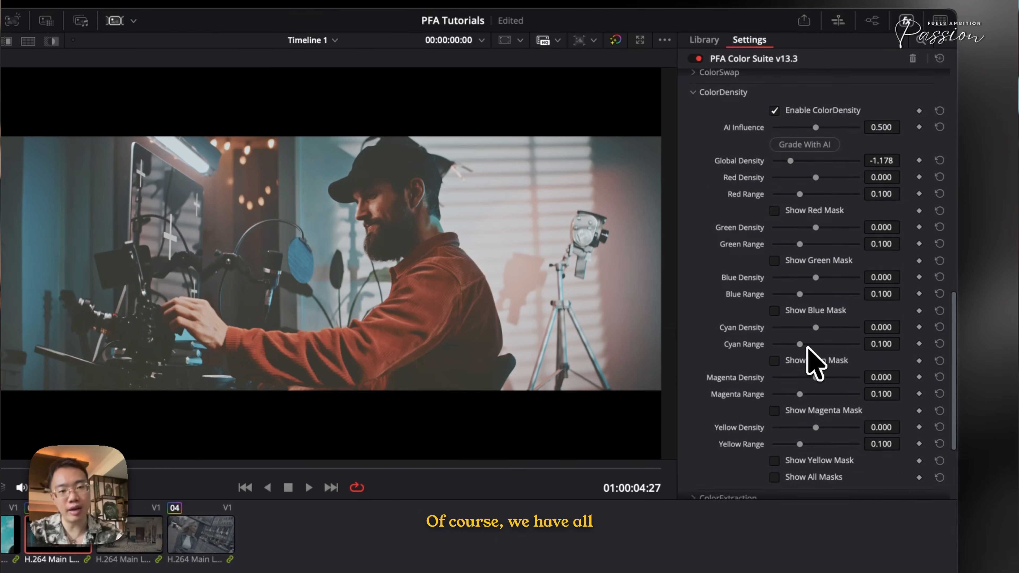
{"action": "left_click", "coordinate": [809, 363]}
{"action": "left_click", "coordinate": [811, 361]}
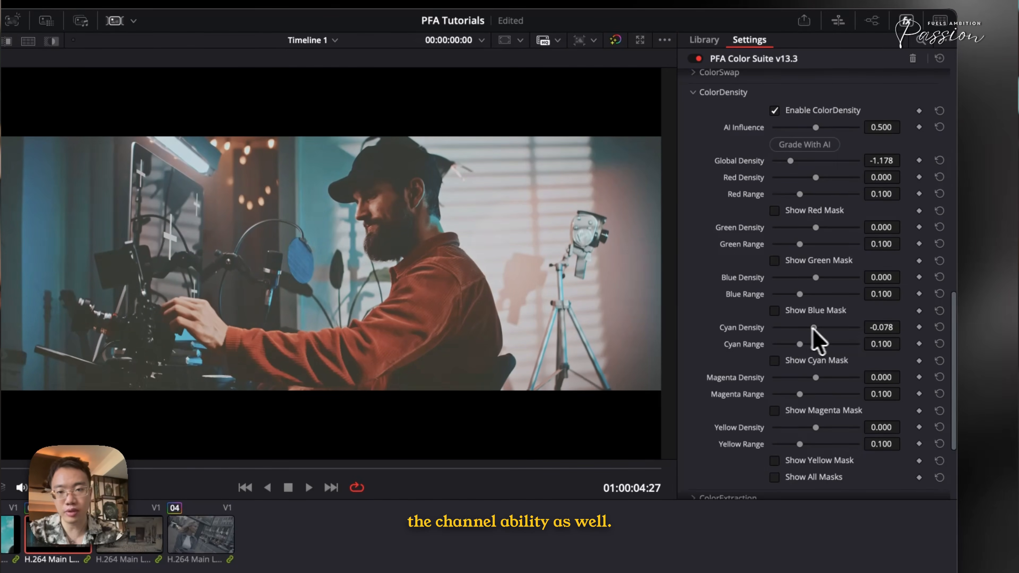
{"action": "left_click_drag", "start_coordinate": [817, 338], "coordinate": [807, 341]}
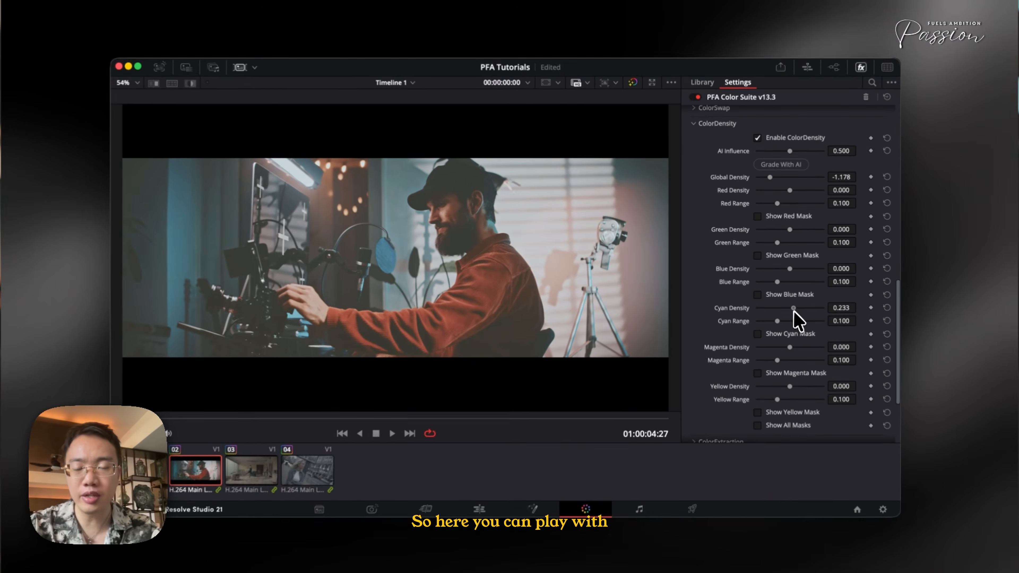
{"action": "left_click_drag", "start_coordinate": [796, 330], "coordinate": [867, 337]}
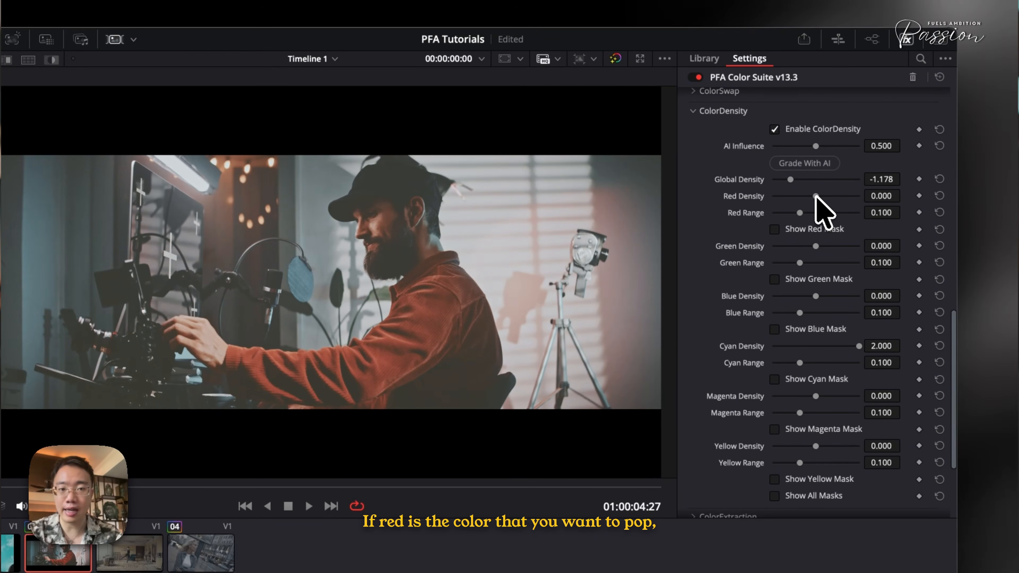
{"action": "left_click_drag", "start_coordinate": [811, 196], "coordinate": [817, 196]}
{"action": "left_click", "coordinate": [724, 111]}
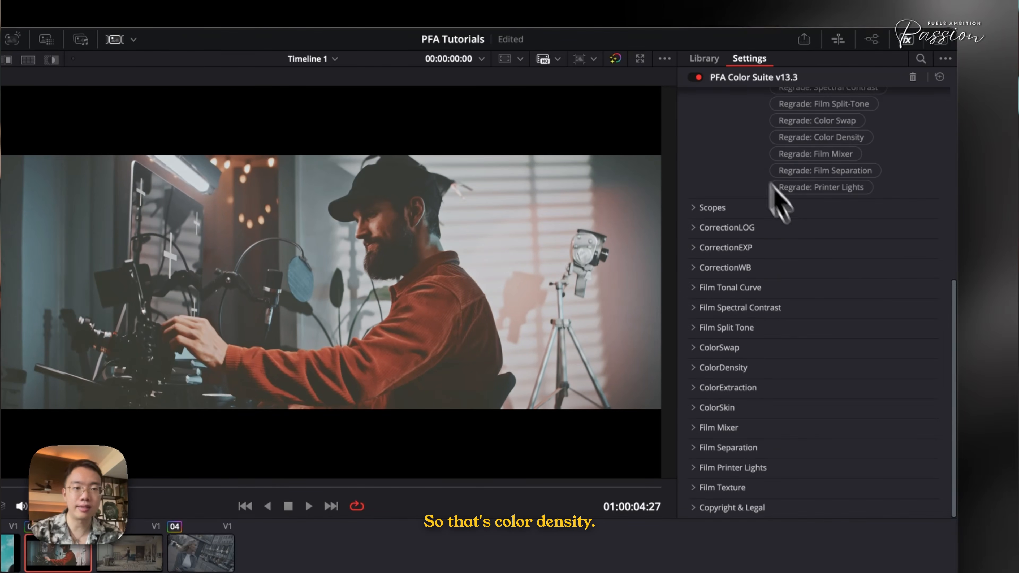
Enable ColorExtraction with Hue Range at about 0.257, try Red at about 0.116 and reset Red
{"action": "left_click", "coordinate": [728, 388]}
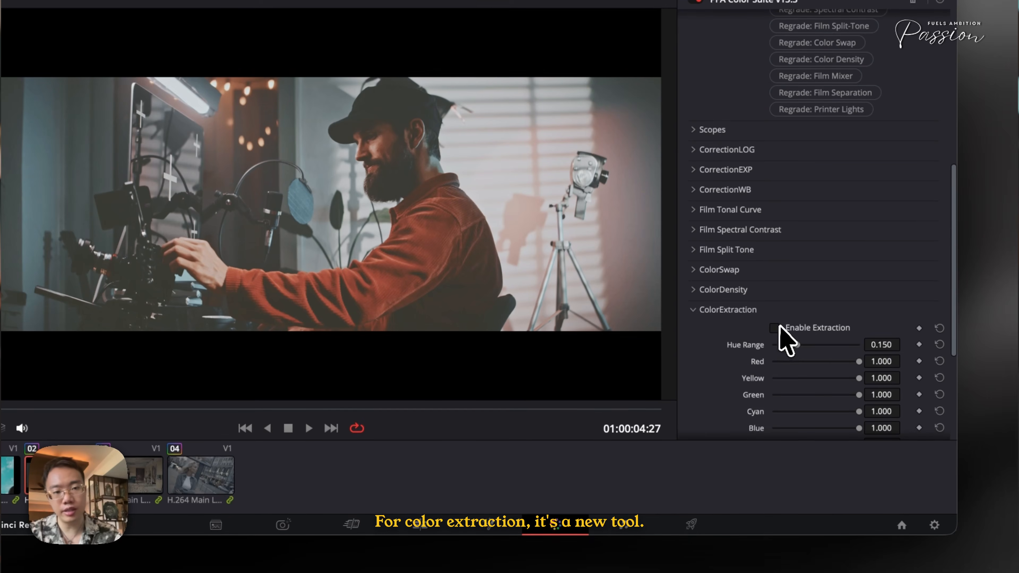
{"action": "left_click_drag", "start_coordinate": [788, 336], "coordinate": [788, 380]}
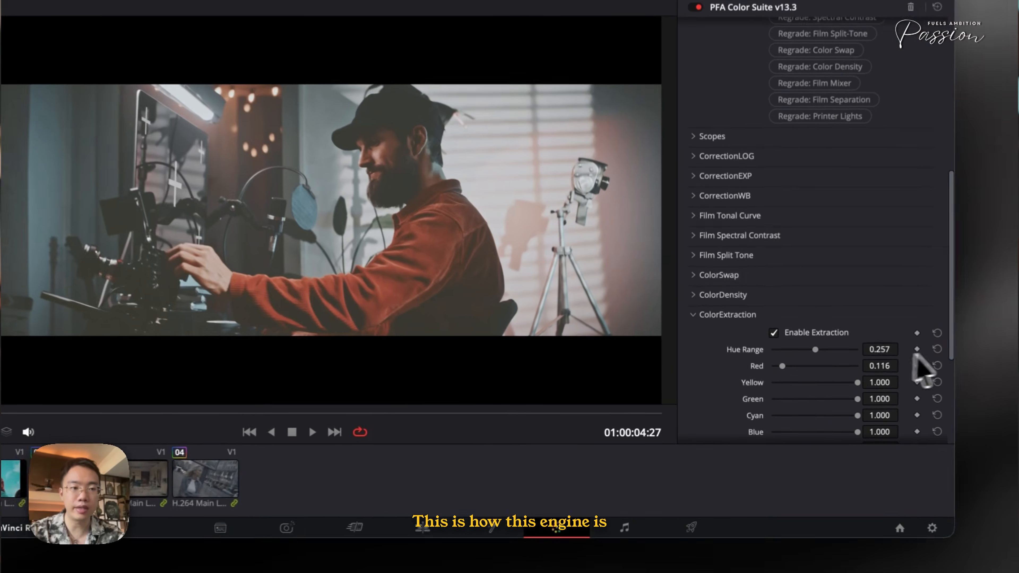
{"action": "left_click", "coordinate": [882, 366]}
{"action": "left_click", "coordinate": [939, 364]}
{"action": "left_click", "coordinate": [724, 314]}
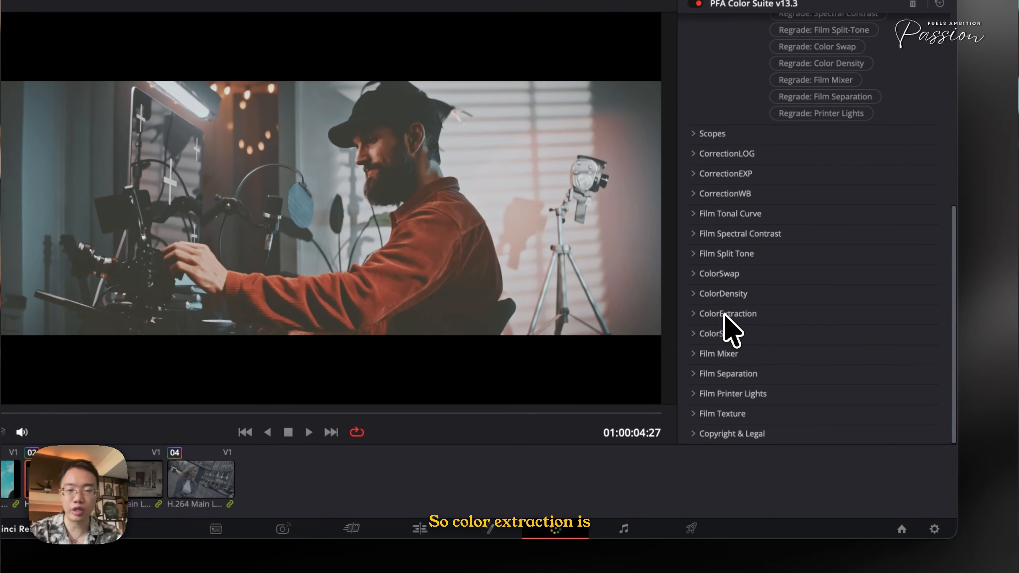
Using ColorSkin's skintone map, set Skin Range to about 0.148 and Skin Hue to about 0.008, and adjust Skin Density with the map hidden
{"action": "left_click", "coordinate": [718, 334]}
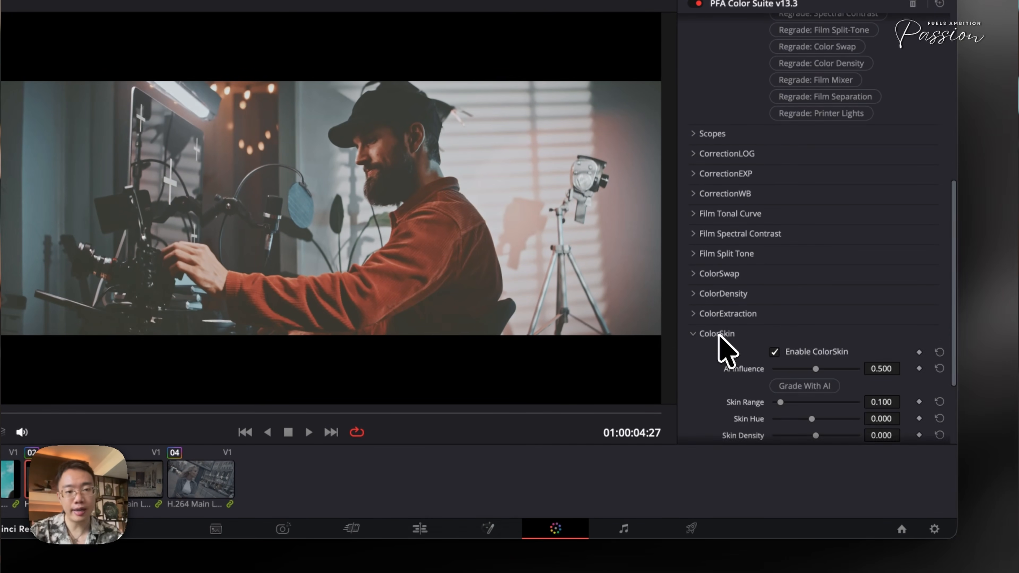
{"action": "scroll", "coordinate": [723, 347], "scroll_direction": "down", "scroll_amount": 3}
{"action": "left_click", "coordinate": [774, 333]}
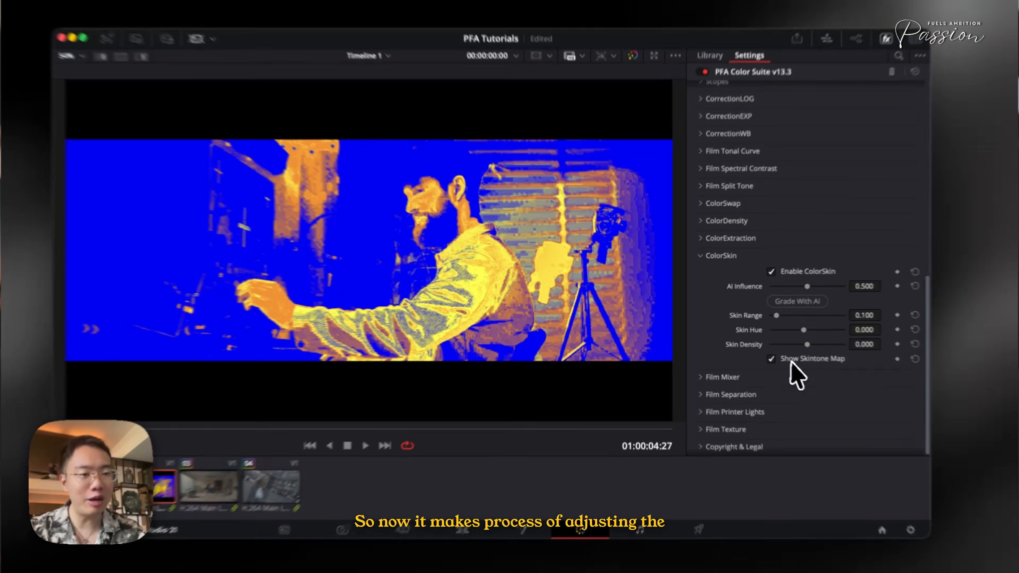
{"action": "left_click", "coordinate": [775, 353]}
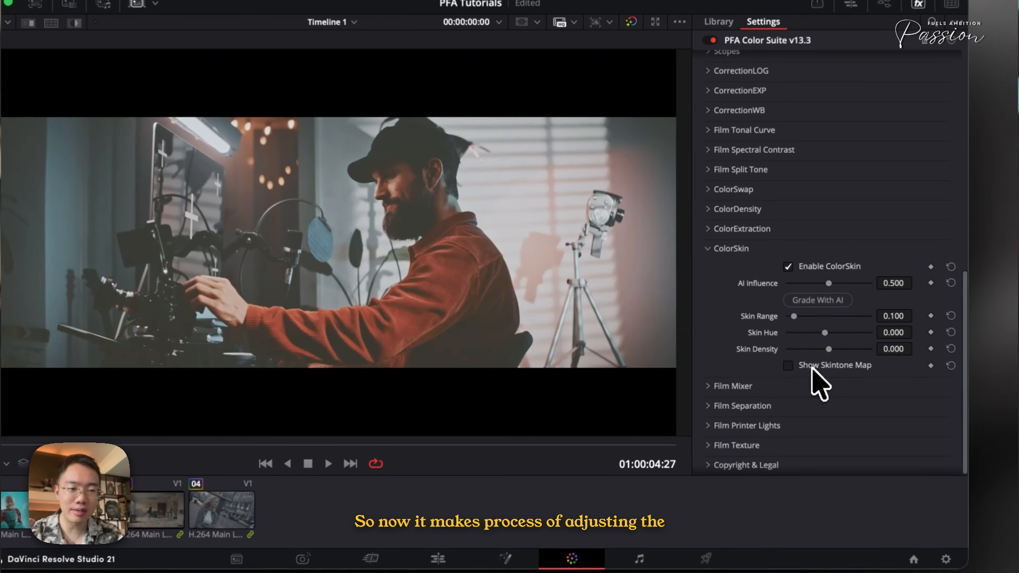
{"action": "left_click", "coordinate": [778, 351]}
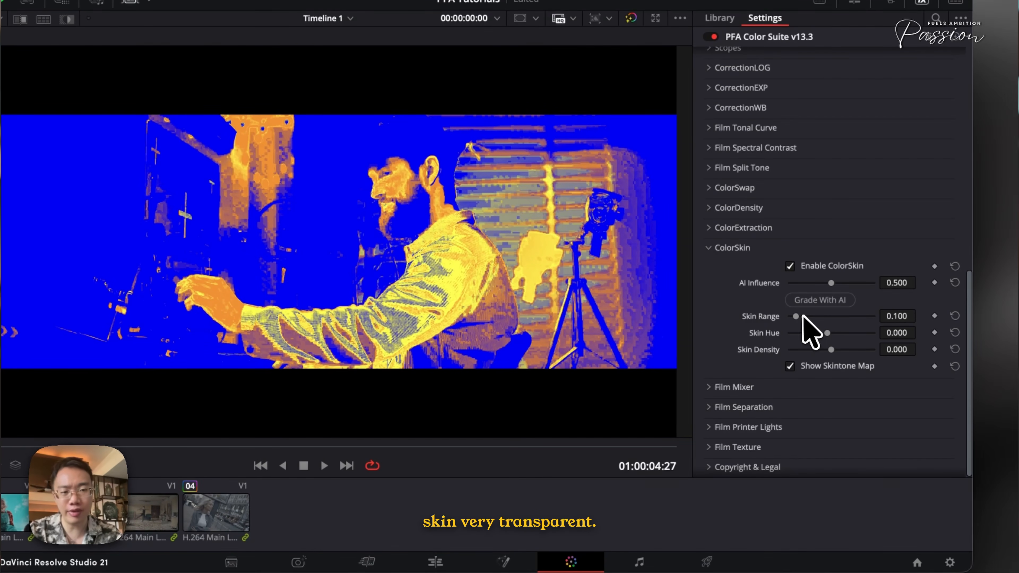
{"action": "left_click_drag", "start_coordinate": [796, 317], "coordinate": [833, 337]}
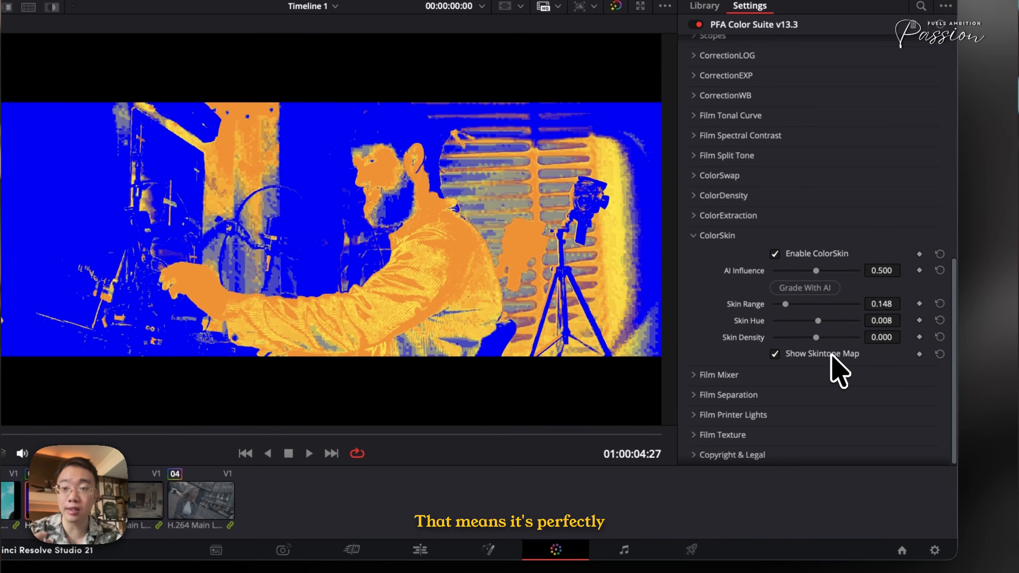
{"action": "left_click", "coordinate": [923, 384]}
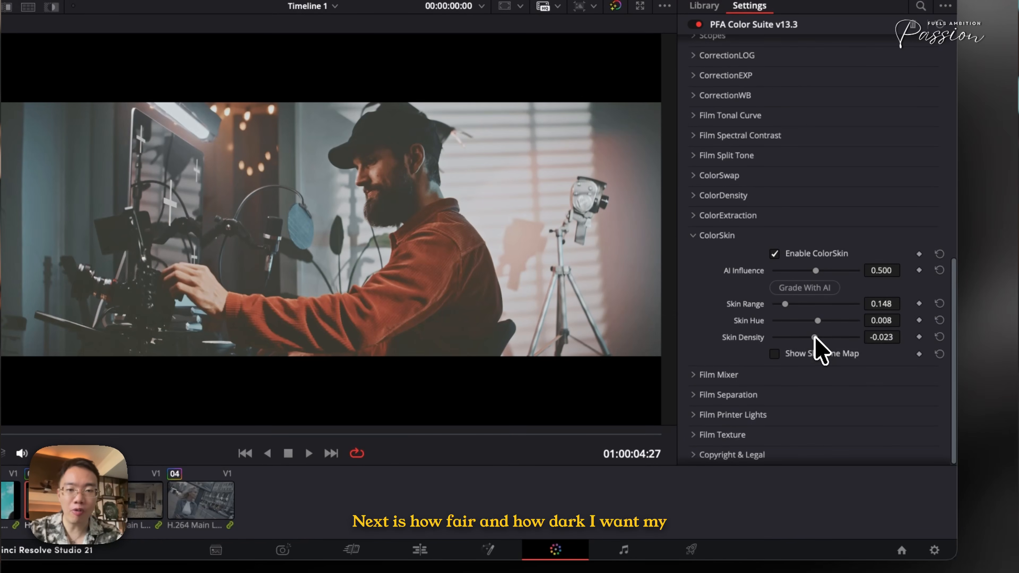
{"action": "mouse_move", "coordinate": [833, 337]}
{"action": "left_mouse_down"}
{"action": "mouse_move", "coordinate": [806, 338]}
{"action": "mouse_move", "coordinate": [826, 338]}
{"action": "left_mouse_up"}
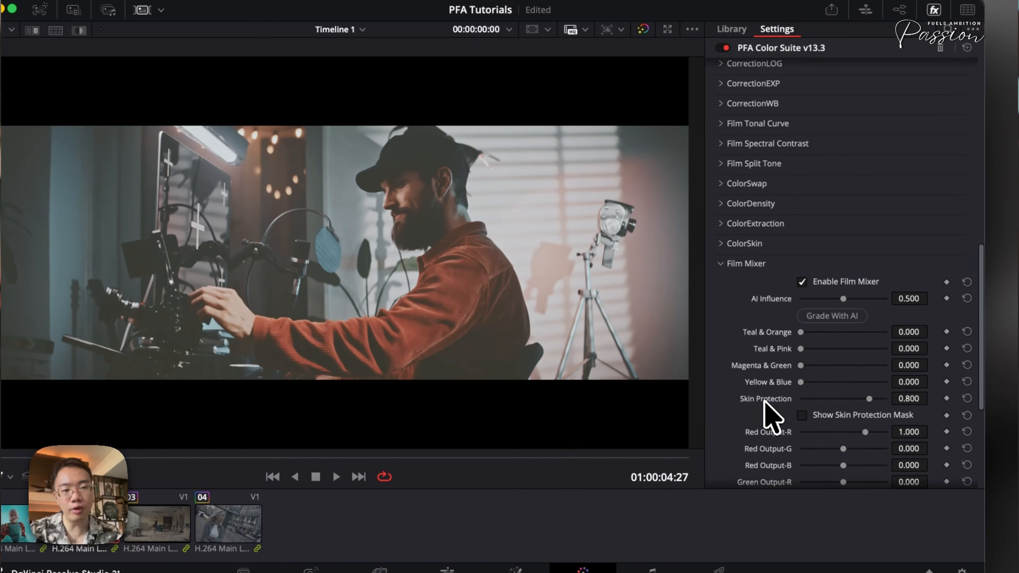
Try Film Mixer's Teal & Pink palette at 1.000 and the other palette sliders, and reset them
{"action": "scroll", "coordinate": [743, 392], "scroll_direction": "down", "scroll_amount": 5}
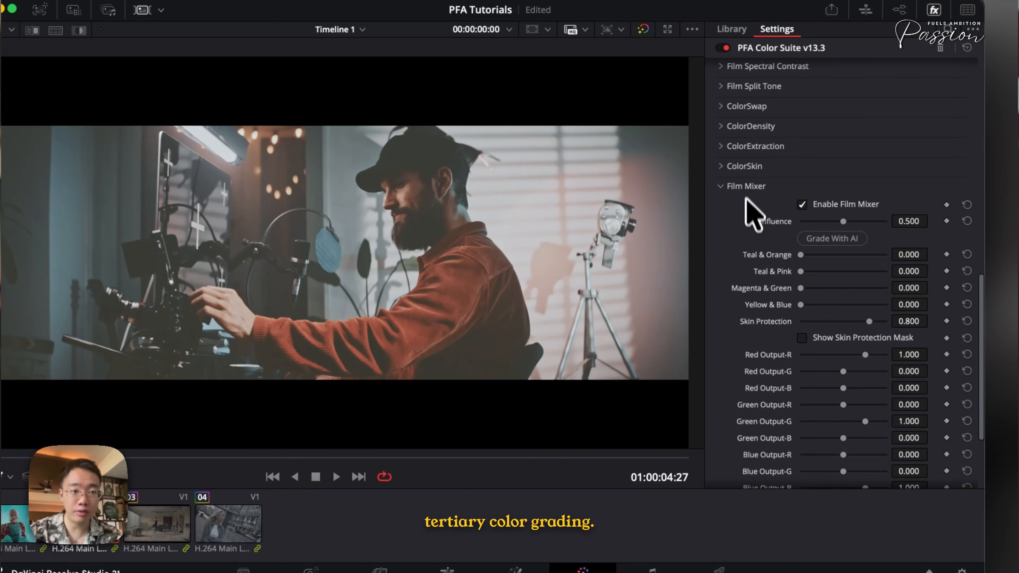
{"action": "left_click", "coordinate": [745, 186]}
{"action": "scroll", "coordinate": [791, 353], "scroll_direction": "up", "scroll_amount": 5}
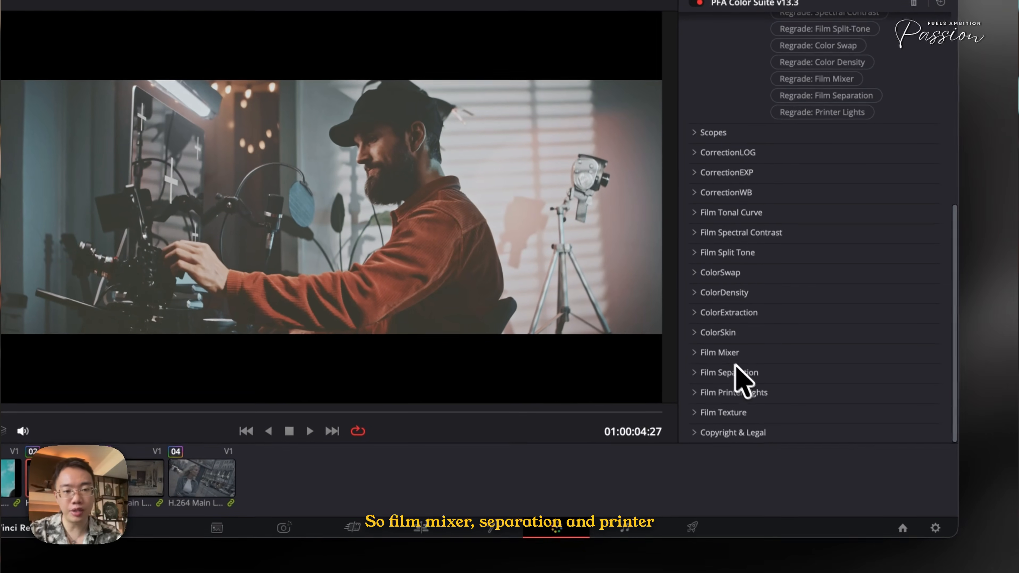
{"action": "left_click", "coordinate": [742, 374]}
{"action": "scroll", "coordinate": [739, 373], "scroll_direction": "down", "scroll_amount": 5}
{"action": "scroll", "coordinate": [736, 371], "scroll_direction": "down", "scroll_amount": 1}
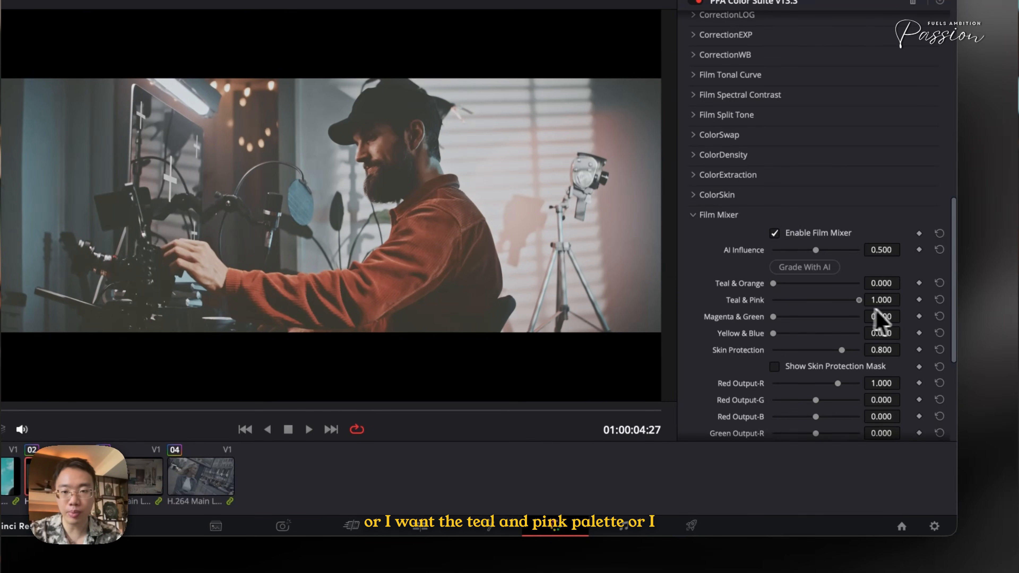
{"action": "left_click_drag", "start_coordinate": [773, 317], "coordinate": [705, 323]}
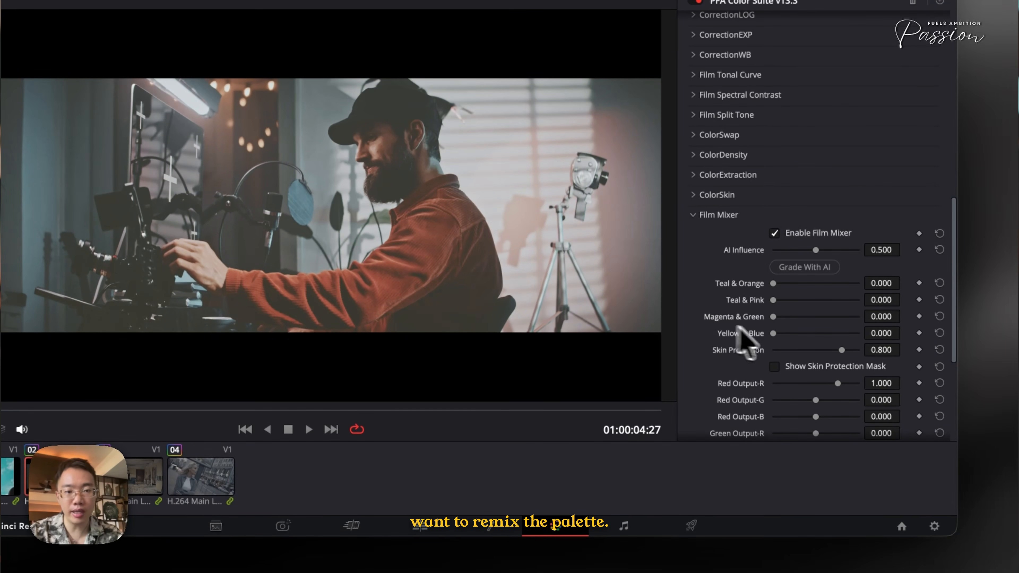
{"action": "left_click", "coordinate": [939, 333]}
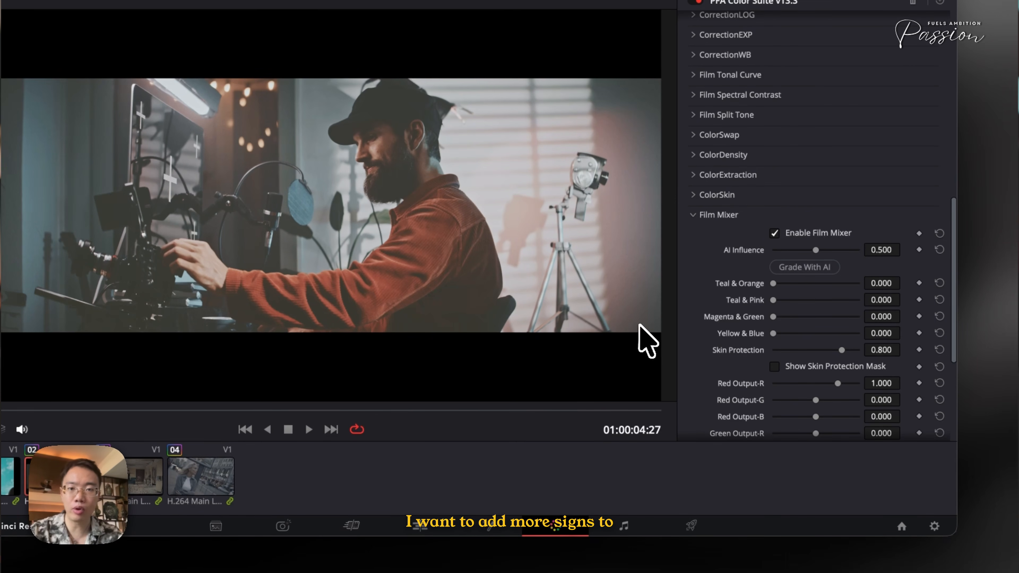
Try Film Mixer's Red Output-R at about 0.497 and undo the change
{"action": "scroll", "coordinate": [803, 360], "scroll_direction": "down", "scroll_amount": 2}
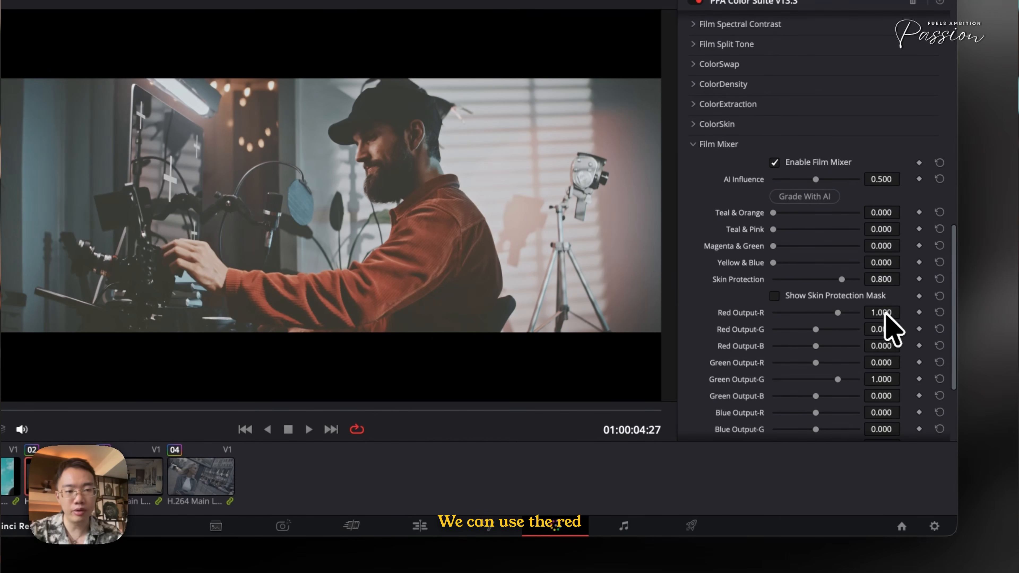
{"action": "left_click_drag", "start_coordinate": [889, 314], "coordinate": [618, 357]}
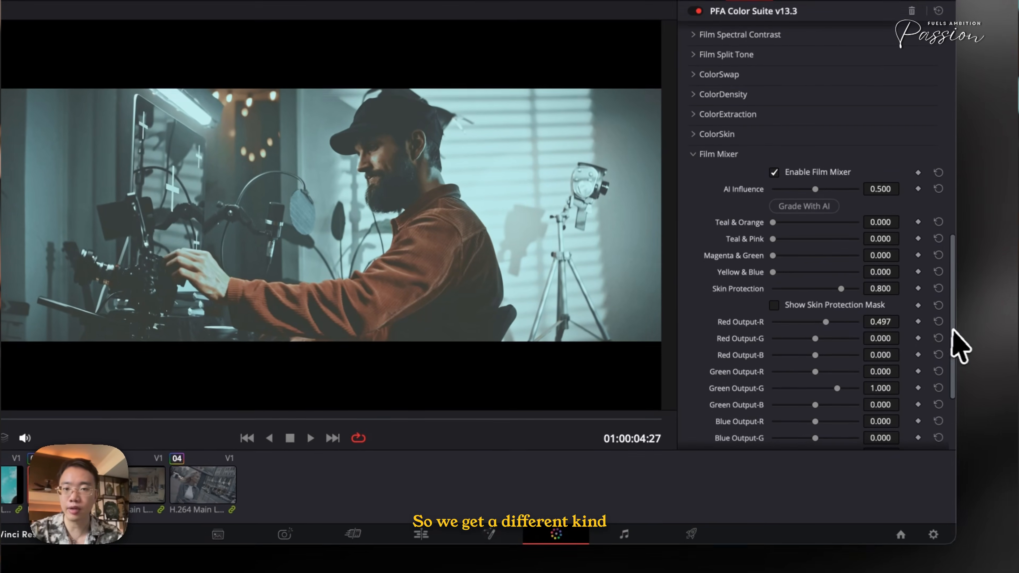
{"action": "key", "text": "super+z"}
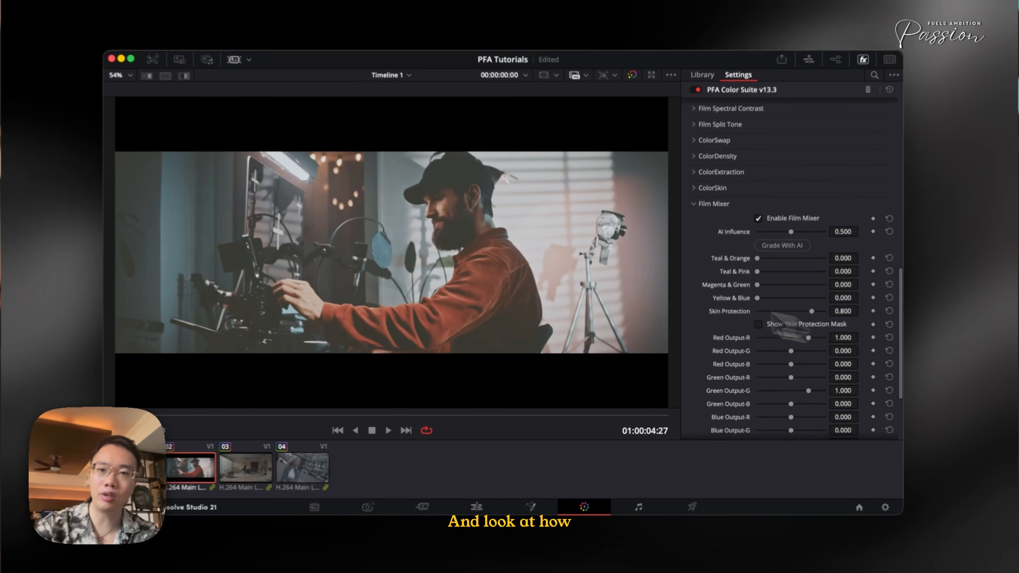
Inspect the clip up close and compare the full image with and without the grade
{"action": "scroll", "coordinate": [554, 248], "scroll_direction": "up", "scroll_amount": 5}
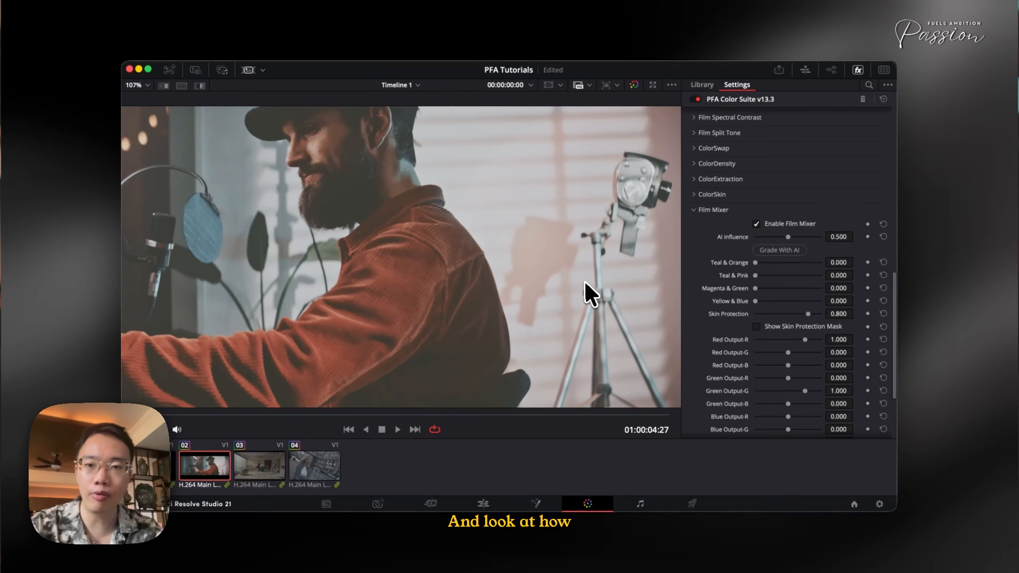
{"action": "scroll", "coordinate": [575, 289], "scroll_direction": "down", "scroll_amount": 5}
{"action": "key", "text": "super+d"}
{"action": "key", "text": "super+d"}
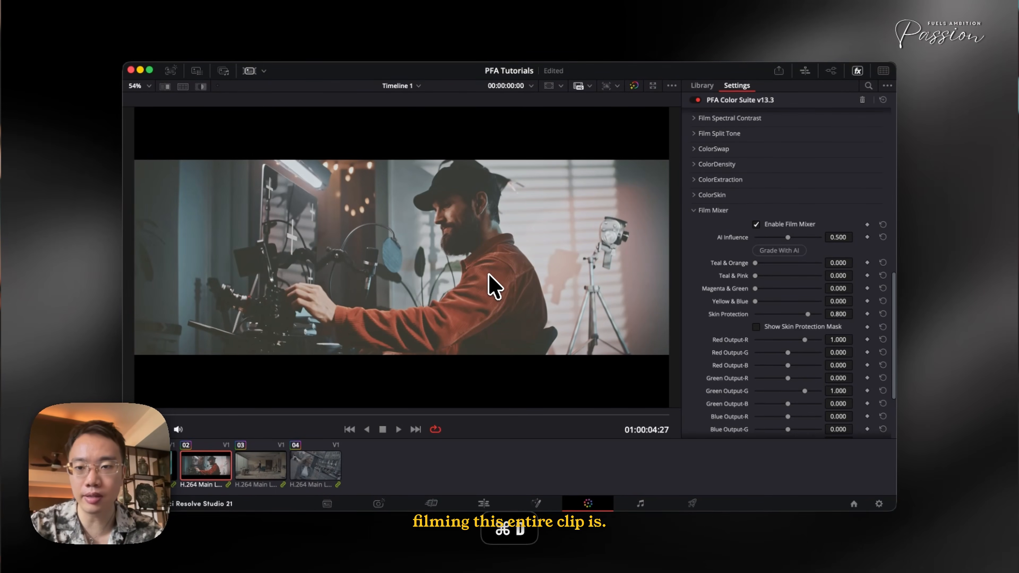
{"action": "key", "text": "super+d"}
{"action": "key", "text": "super+d"}
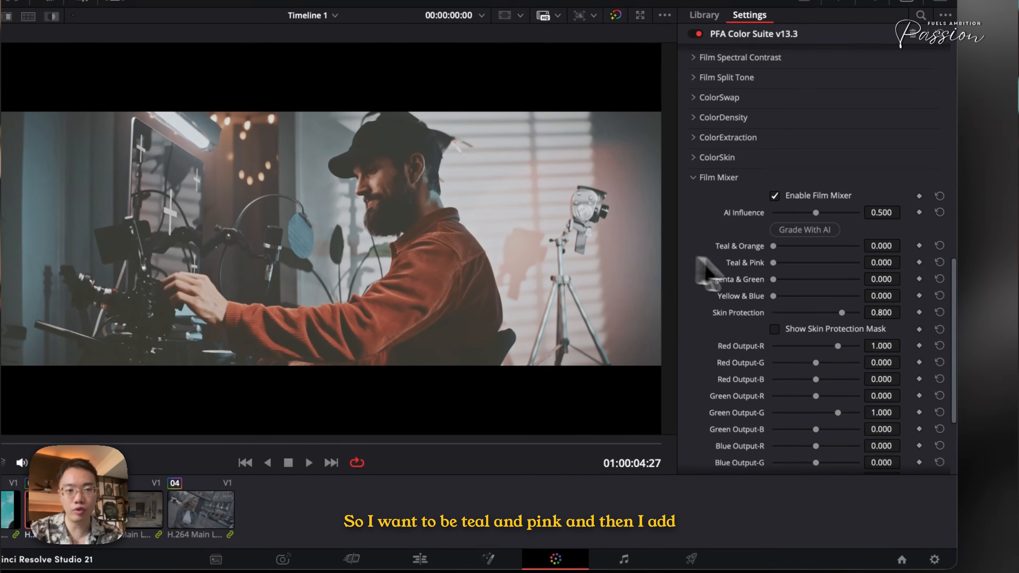
In Film Mixer, set Teal & Pink to 1.000 and Red Output-R to about 0.977
{"action": "left_click_drag", "start_coordinate": [773, 263], "coordinate": [773, 265]}
{"action": "left_click_drag", "start_coordinate": [837, 346], "coordinate": [804, 340]}
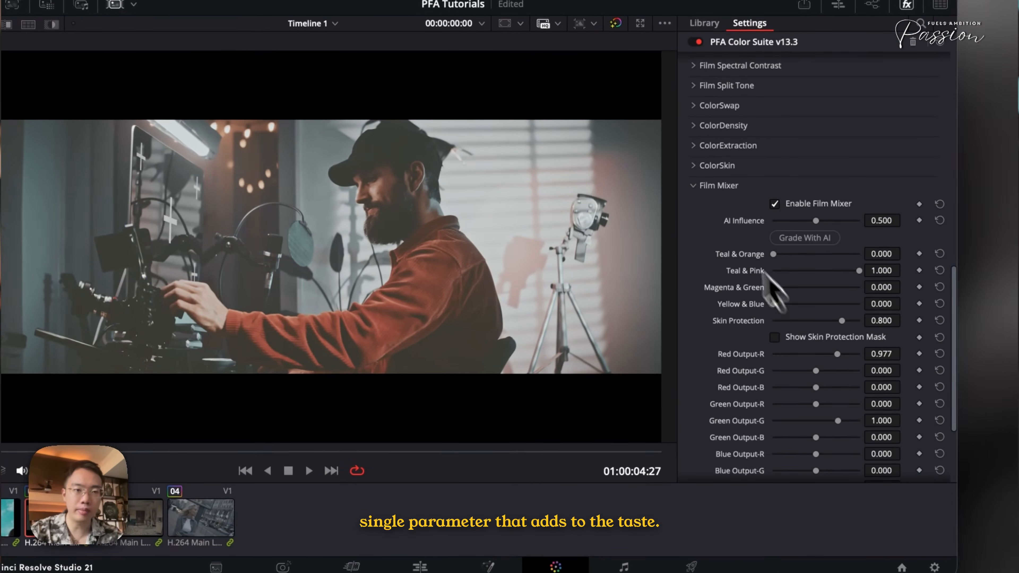
{"action": "left_click", "coordinate": [708, 187]}
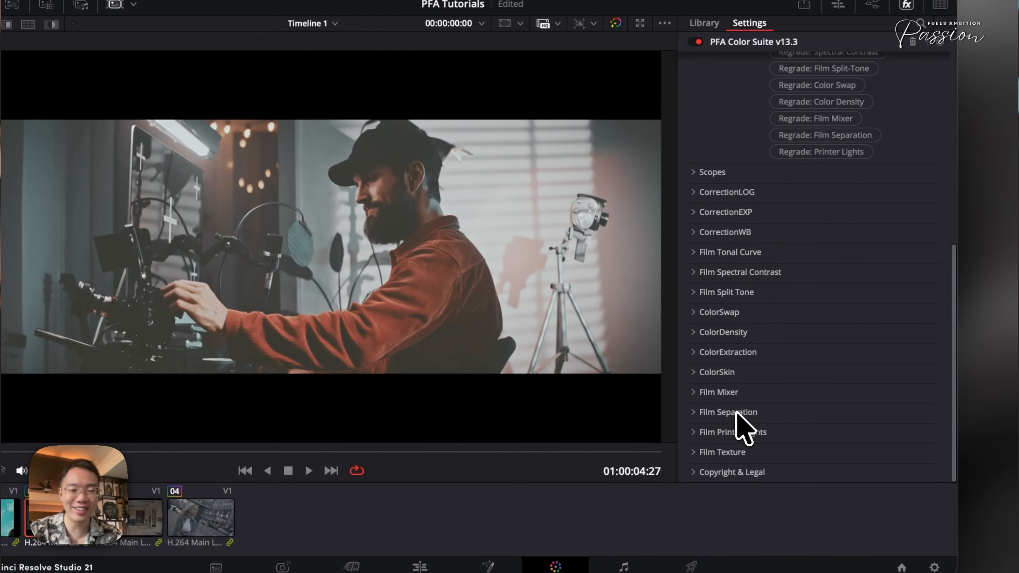
Set Film Separation's Red ↔ Cyan to about 0.271
{"action": "scroll", "coordinate": [737, 429], "scroll_direction": "down", "scroll_amount": 4}
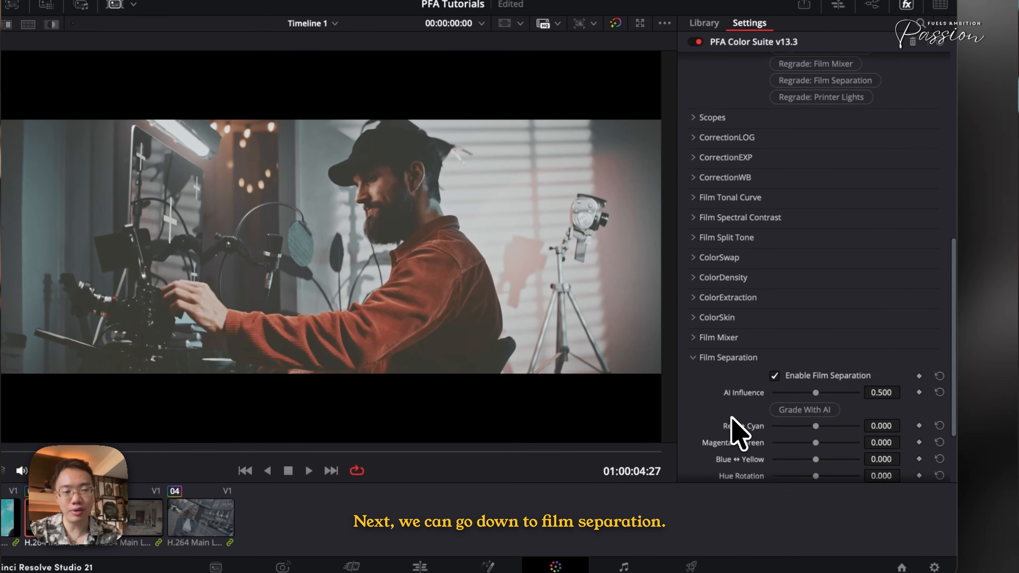
{"action": "left_click_drag", "start_coordinate": [817, 386], "coordinate": [837, 386]}
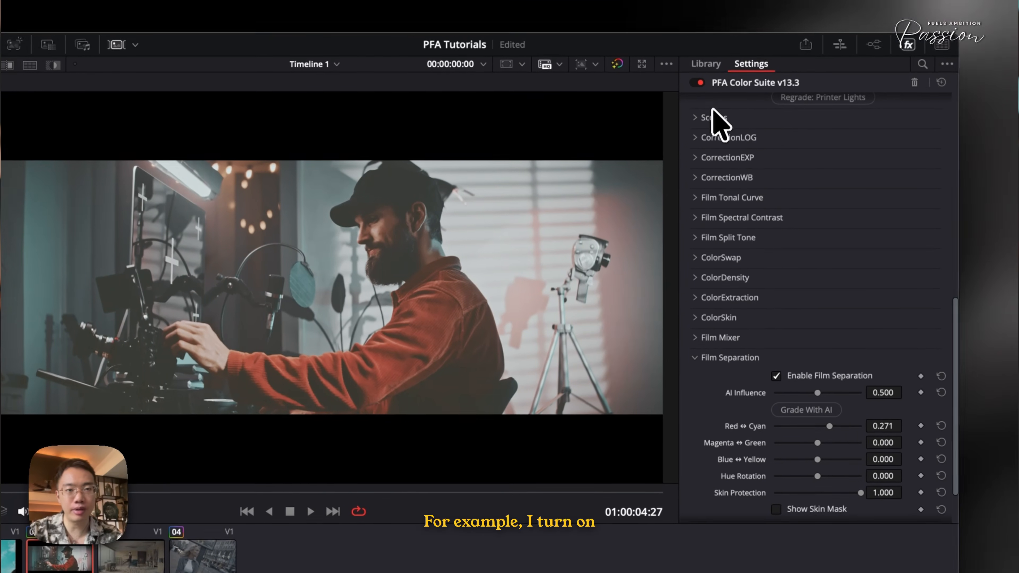
Show the Vector Scope over the image at Scope Size 1.000, with Position X about 85.3 and Position Y about 32.6
{"action": "left_click", "coordinate": [716, 81]}
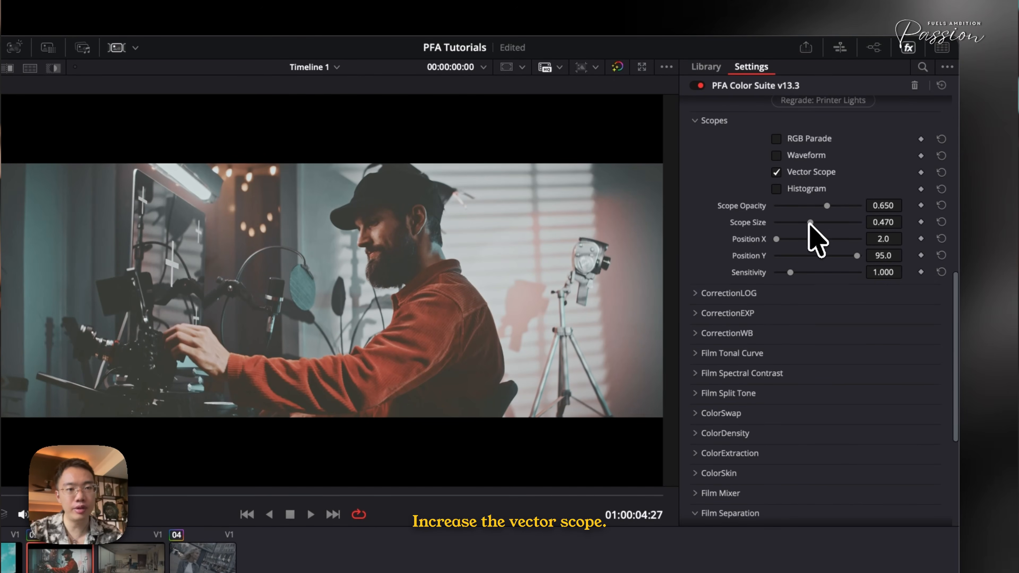
{"action": "left_click_drag", "start_coordinate": [810, 221], "coordinate": [854, 223]}
{"action": "left_click_drag", "start_coordinate": [776, 238], "coordinate": [805, 259]}
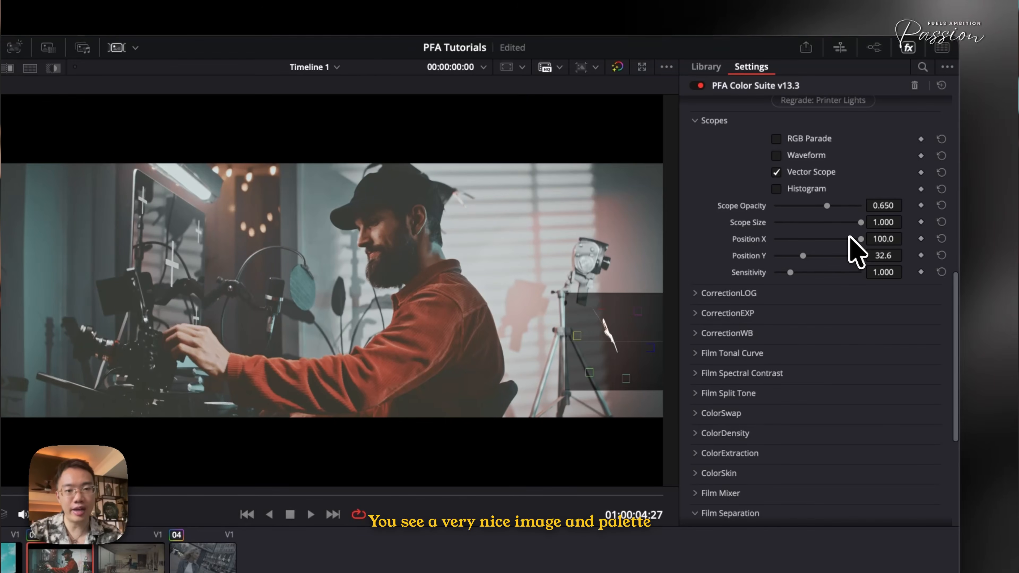
{"action": "left_click", "coordinate": [849, 238]}
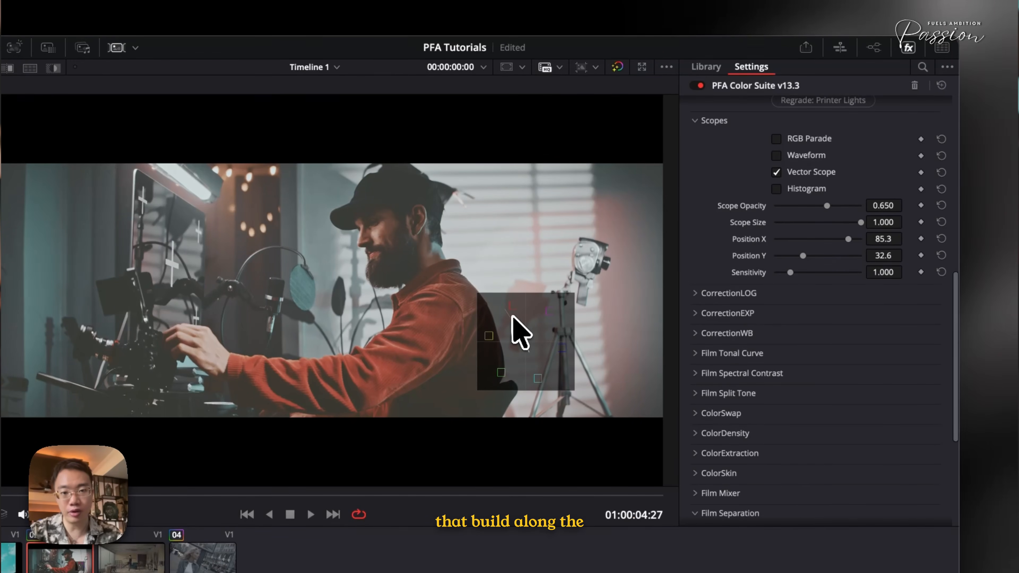
Raise Film Separation's Red ↔ Cyan to about 0.488 while checking the vectorscope
{"action": "scroll", "coordinate": [796, 319], "scroll_direction": "down", "scroll_amount": 10}
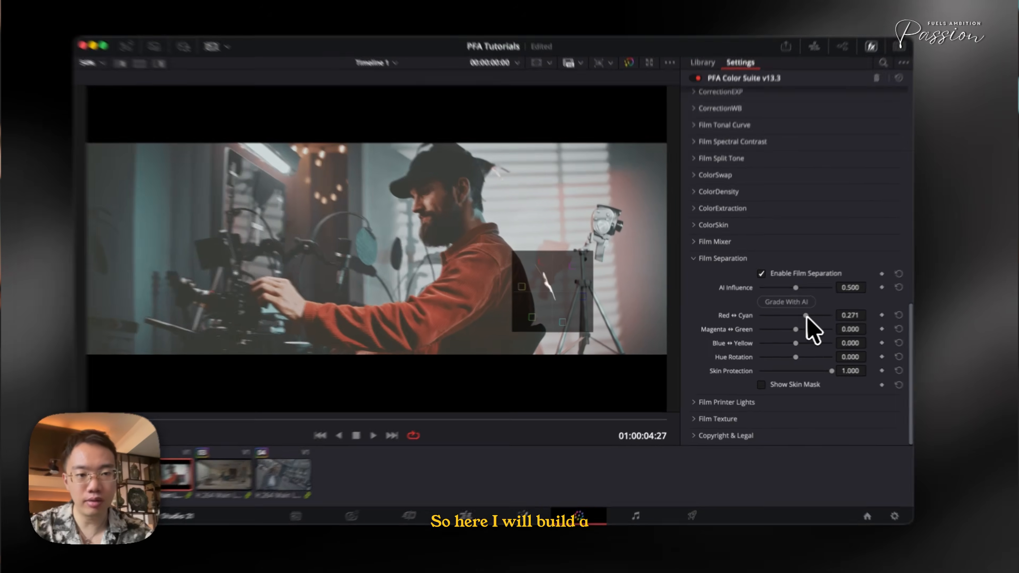
{"action": "mouse_move", "coordinate": [807, 319]}
{"action": "left_mouse_down"}
{"action": "mouse_move", "coordinate": [763, 325]}
{"action": "mouse_move", "coordinate": [806, 325]}
{"action": "left_mouse_up"}
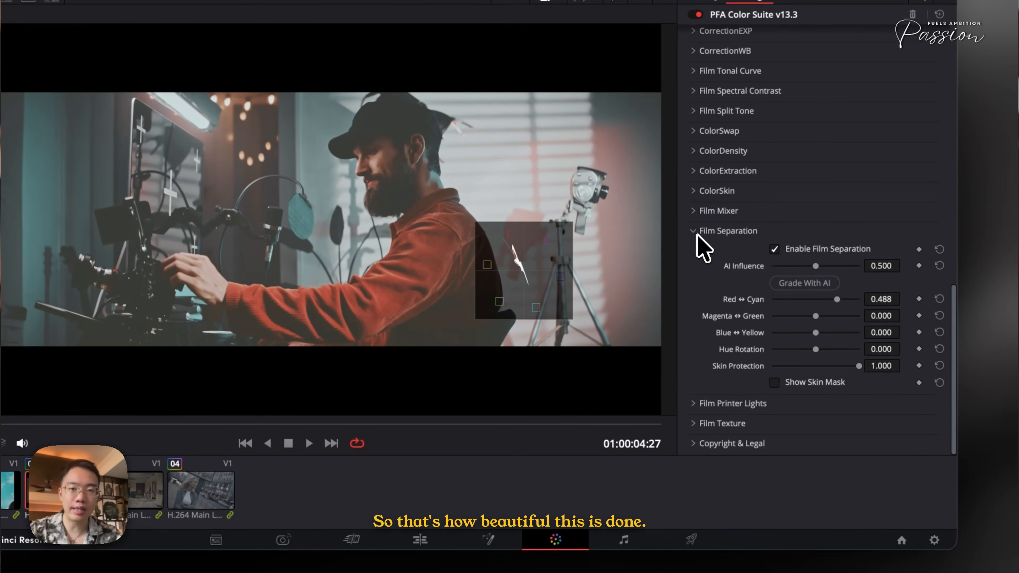
{"action": "left_click", "coordinate": [697, 267]}
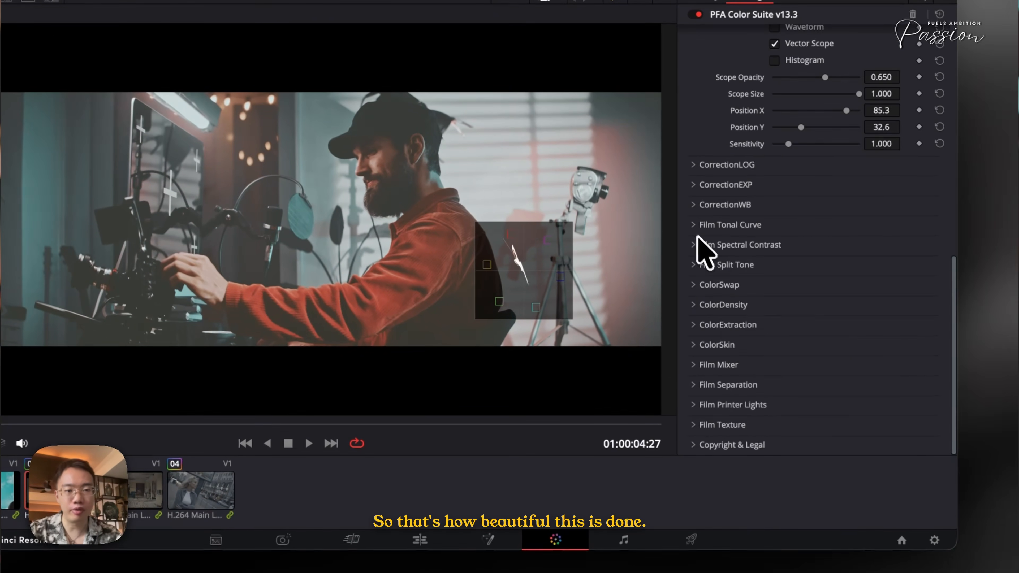
In Film Printer Lights, set Green to about 0.271 and Yellow to about 0.380 for a vintage tint
{"action": "left_click", "coordinate": [724, 405]}
{"action": "scroll", "coordinate": [720, 416], "scroll_direction": "down", "scroll_amount": 5}
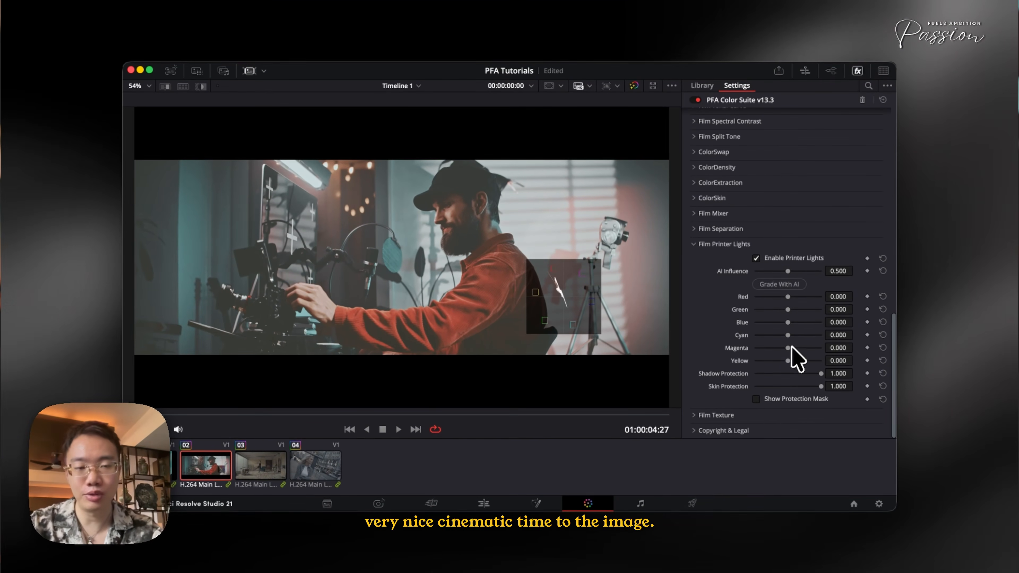
{"action": "left_click", "coordinate": [801, 309]}
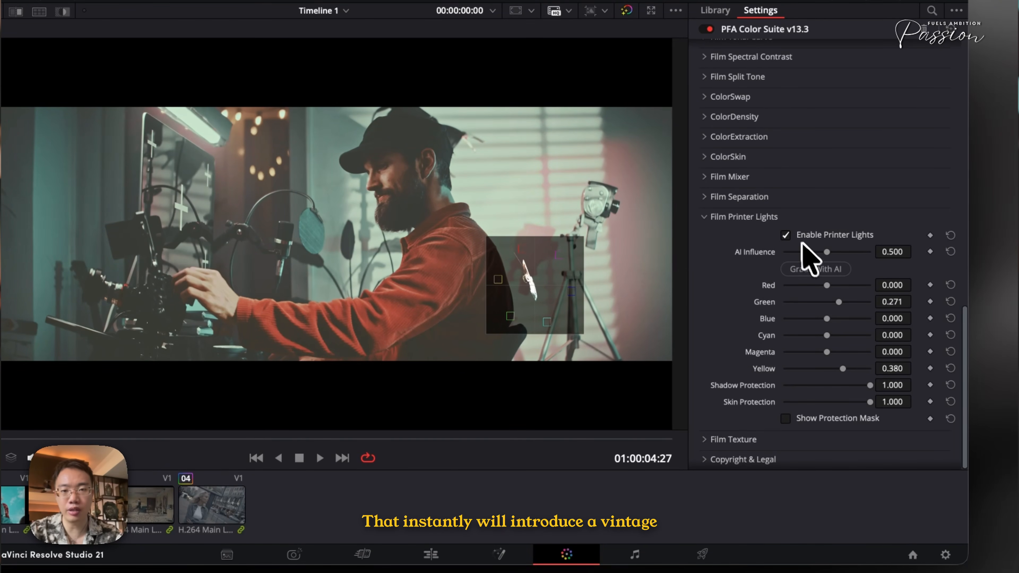
Compare the image with and without Film Printer Lights, and check its protection mask
{"action": "left_click", "coordinate": [796, 236]}
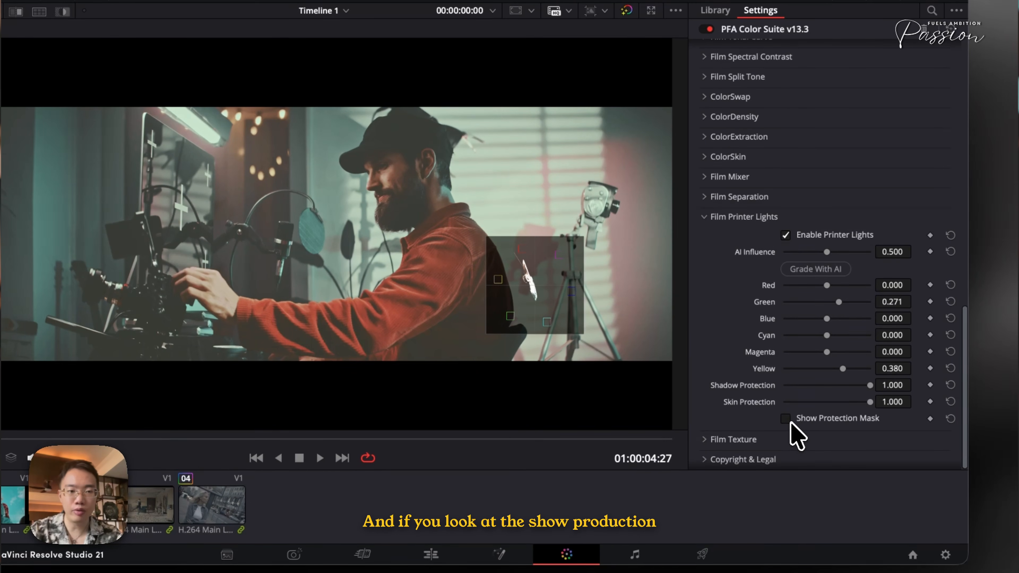
{"action": "left_click", "coordinate": [786, 419]}
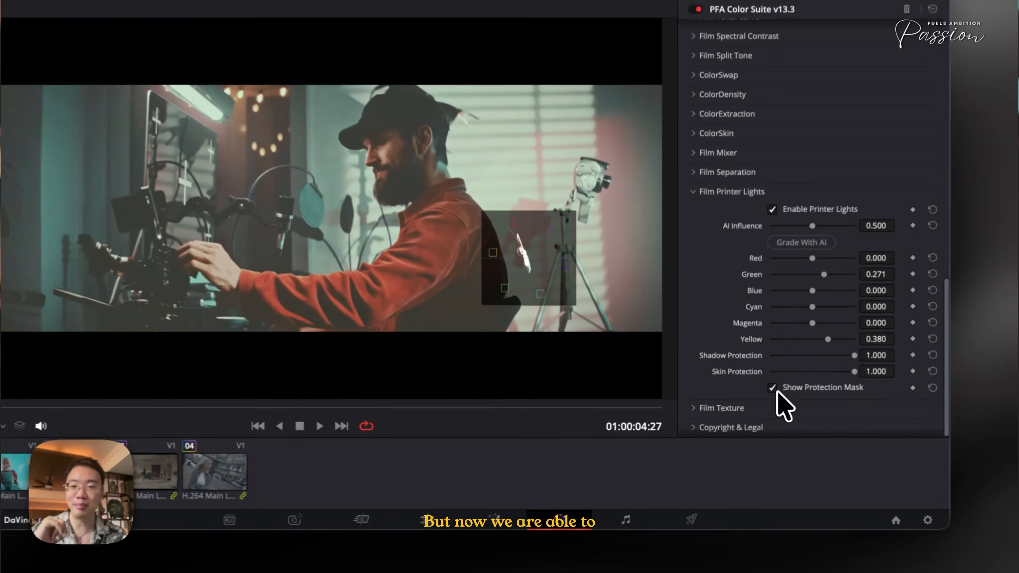
View the Film Printer Lights protection mask over the image and hide it again
{"action": "left_click", "coordinate": [756, 400]}
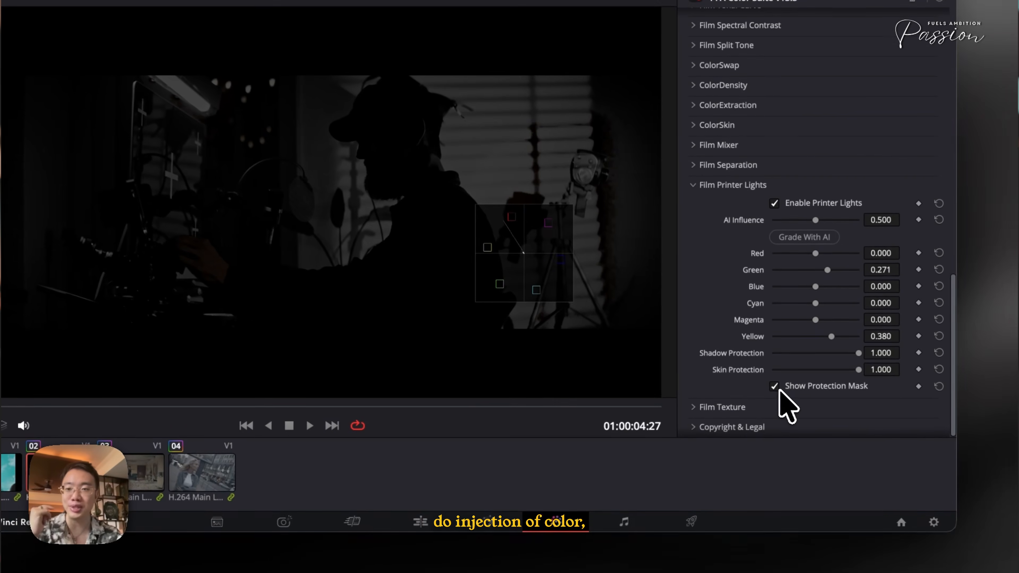
{"action": "left_click", "coordinate": [780, 390]}
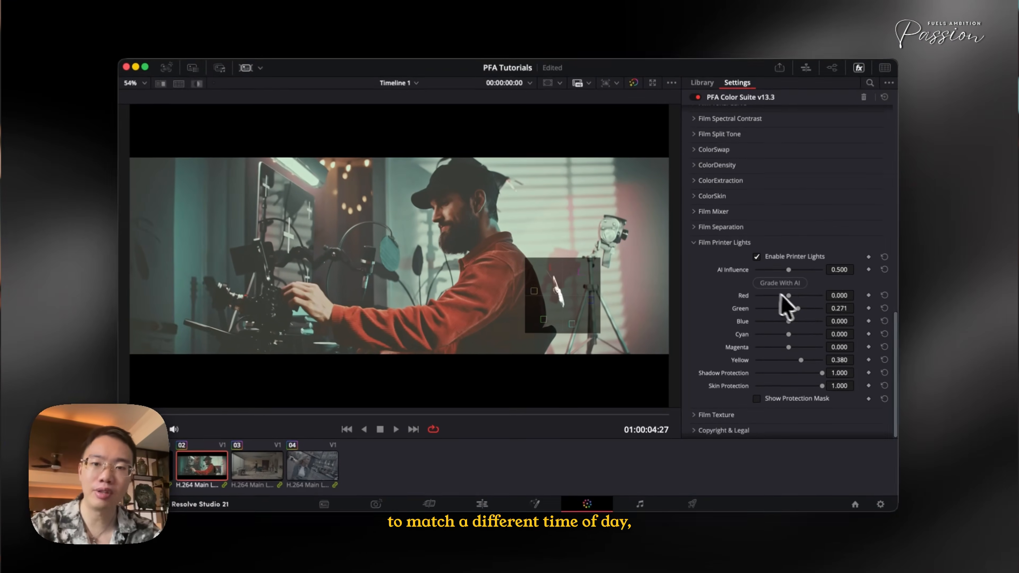
{"action": "key", "text": "super+d"}
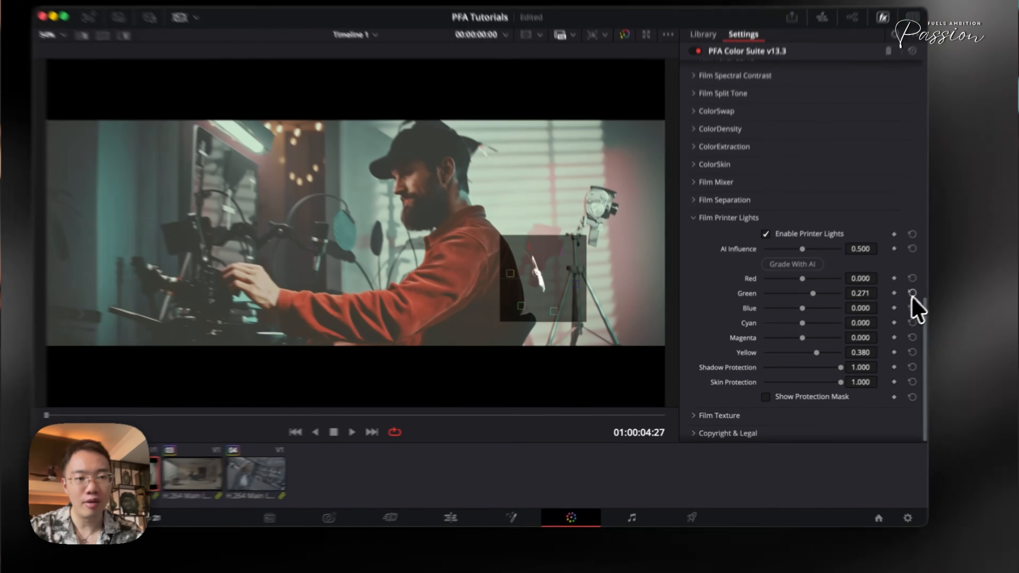
Reset Green and Yellow in Film Printer Lights, and try Blue at about 0.411 with Cyan at about 0.442
{"action": "left_click", "coordinate": [882, 309]}
{"action": "left_click", "coordinate": [882, 360]}
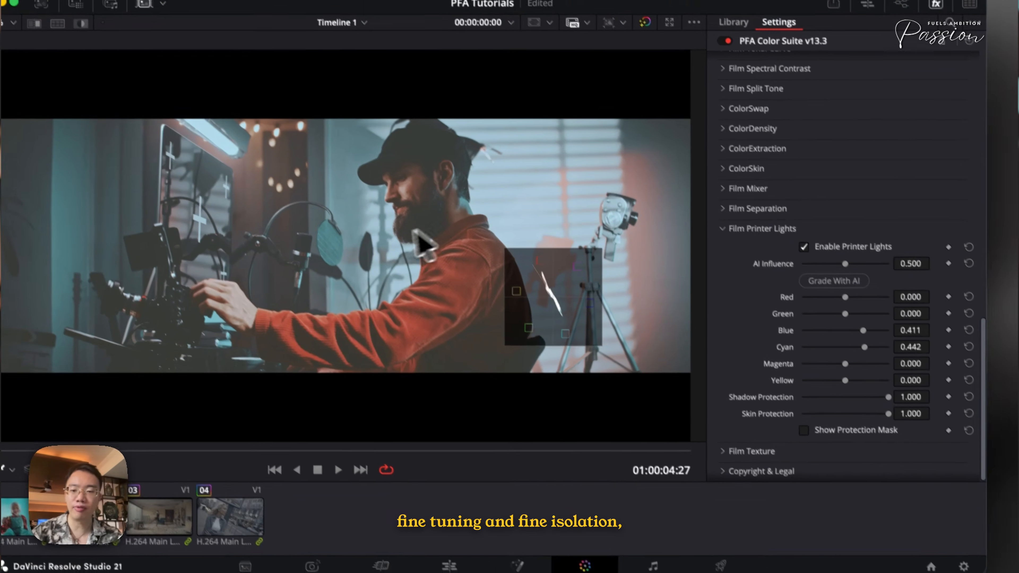
{"action": "key", "text": "super+d"}
{"action": "key", "text": "super+d"}
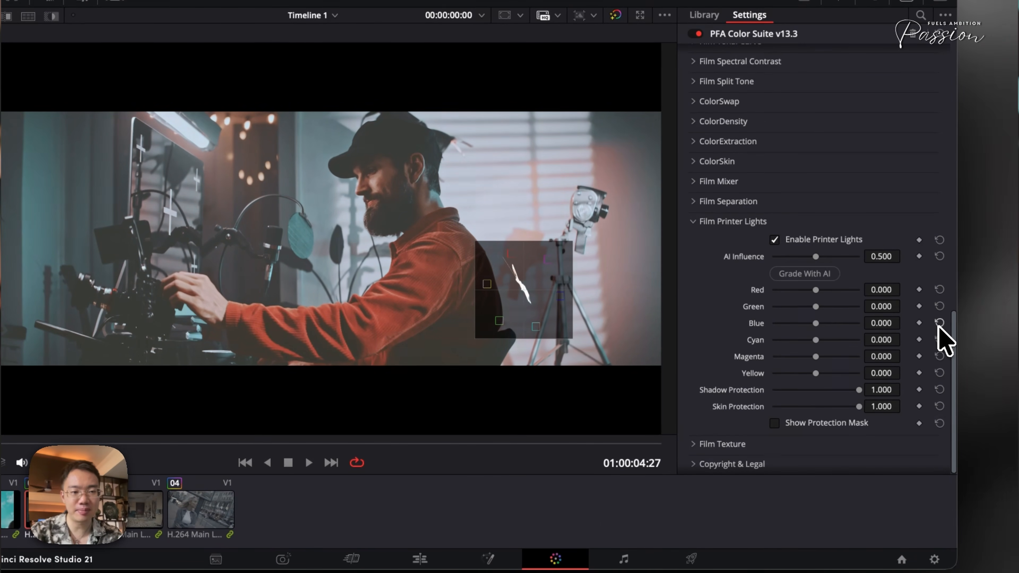
Clear the Blue and Cyan printer lights, and set Green to about 0.256 and Yellow to about 0.395
{"action": "left_click", "coordinate": [835, 373]}
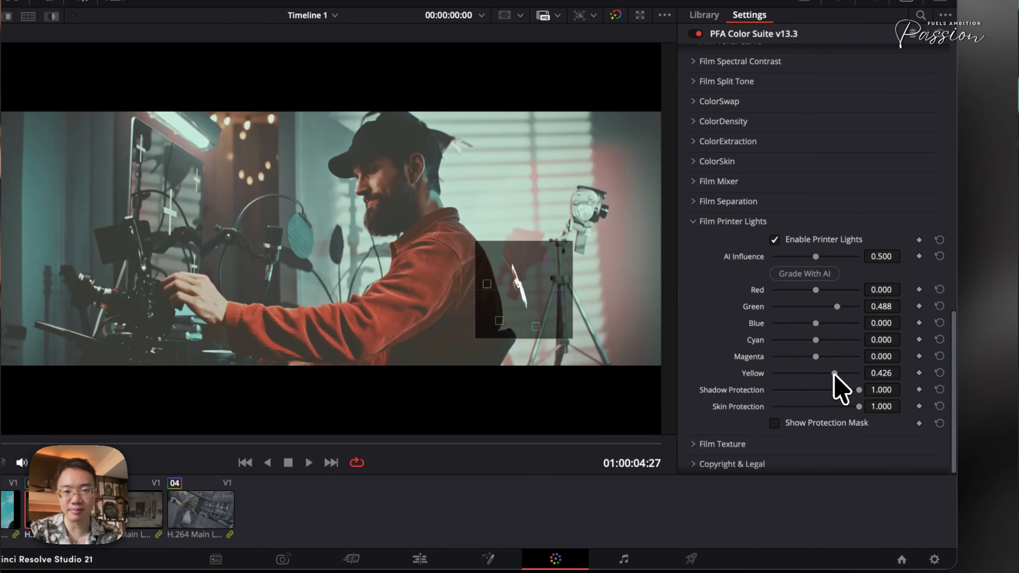
{"action": "left_click", "coordinate": [830, 307]}
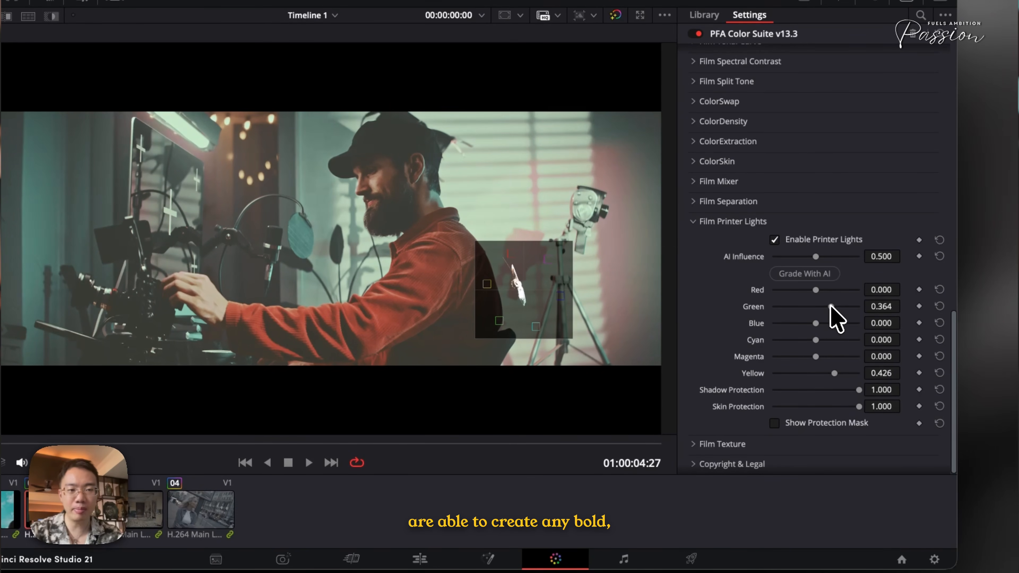
{"action": "left_click_drag", "start_coordinate": [834, 373], "coordinate": [829, 373]}
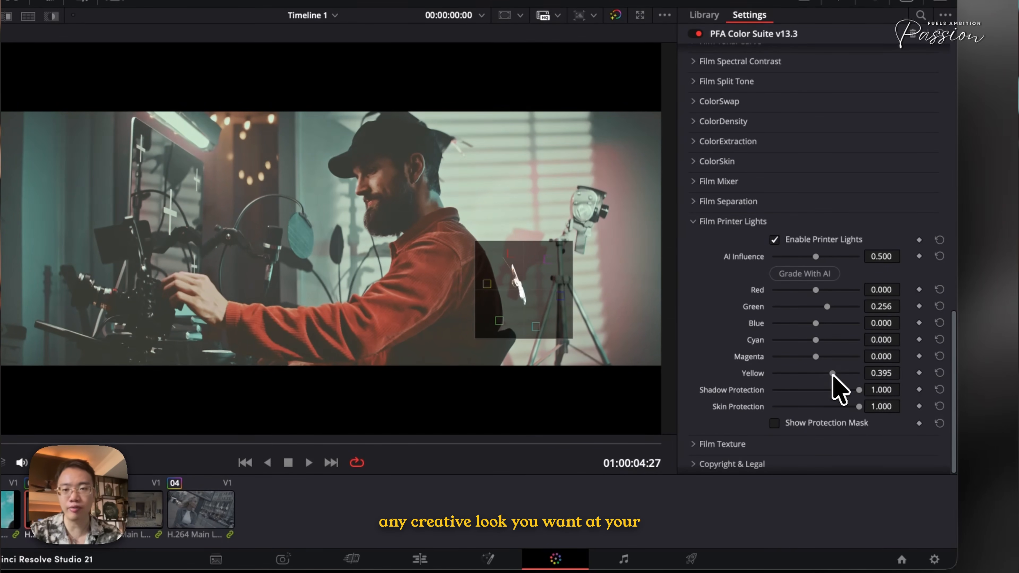
{"action": "left_click", "coordinate": [720, 222]}
Copy the grade from clip 02 onto clip 03 and scrub through clip 03 to check it
{"action": "scroll", "coordinate": [773, 349], "scroll_direction": "up", "scroll_amount": 5}
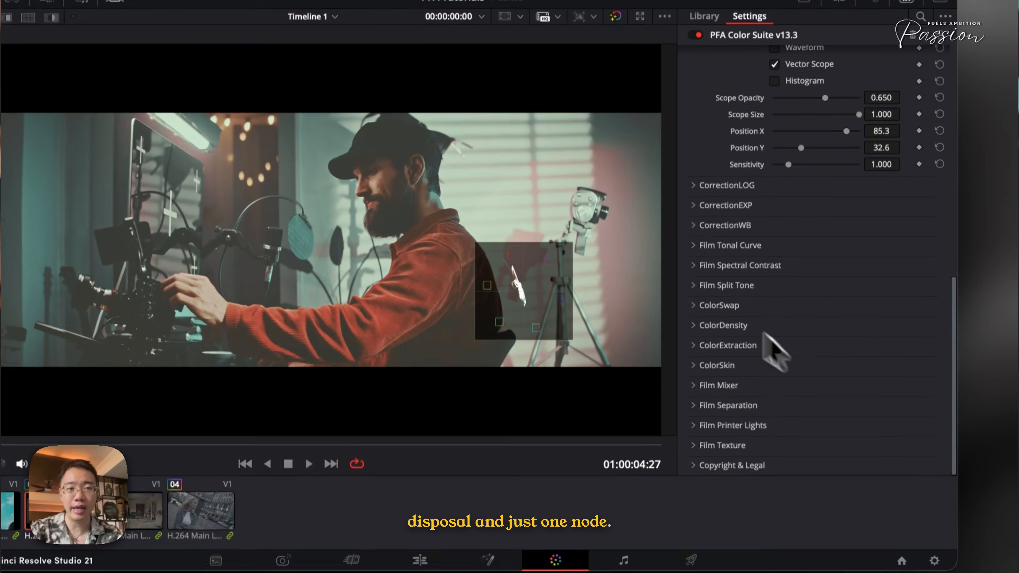
{"action": "scroll", "coordinate": [862, 355], "scroll_direction": "up", "scroll_amount": 3}
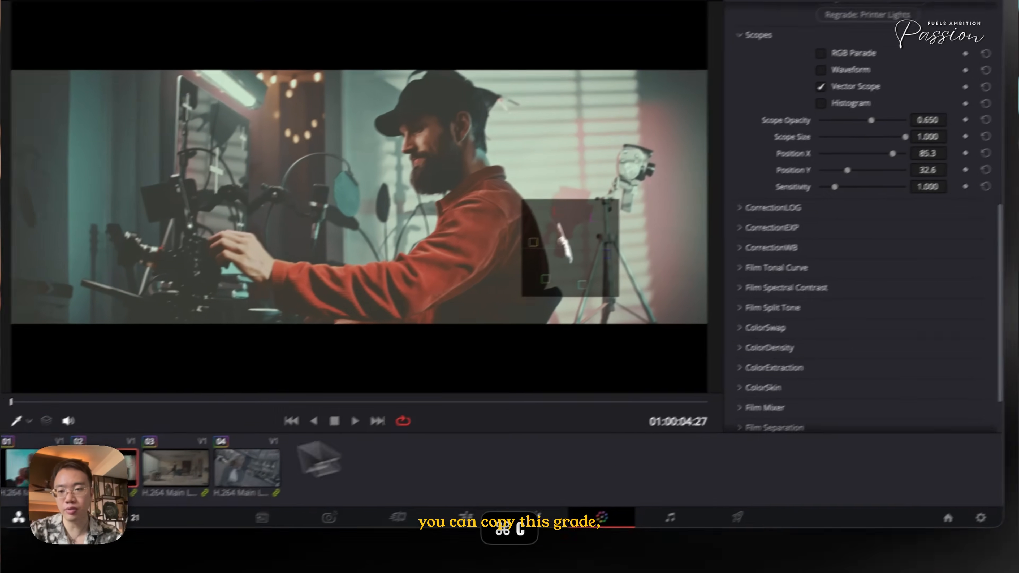
{"action": "left_click", "coordinate": [144, 511]}
{"action": "key", "text": "super+v"}
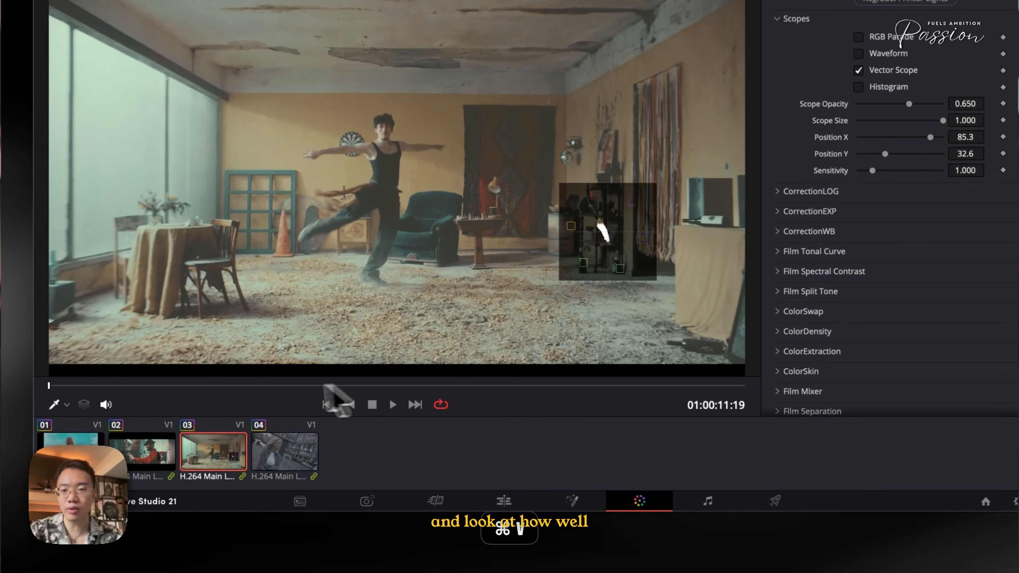
{"action": "left_click_drag", "start_coordinate": [275, 385], "coordinate": [358, 390]}
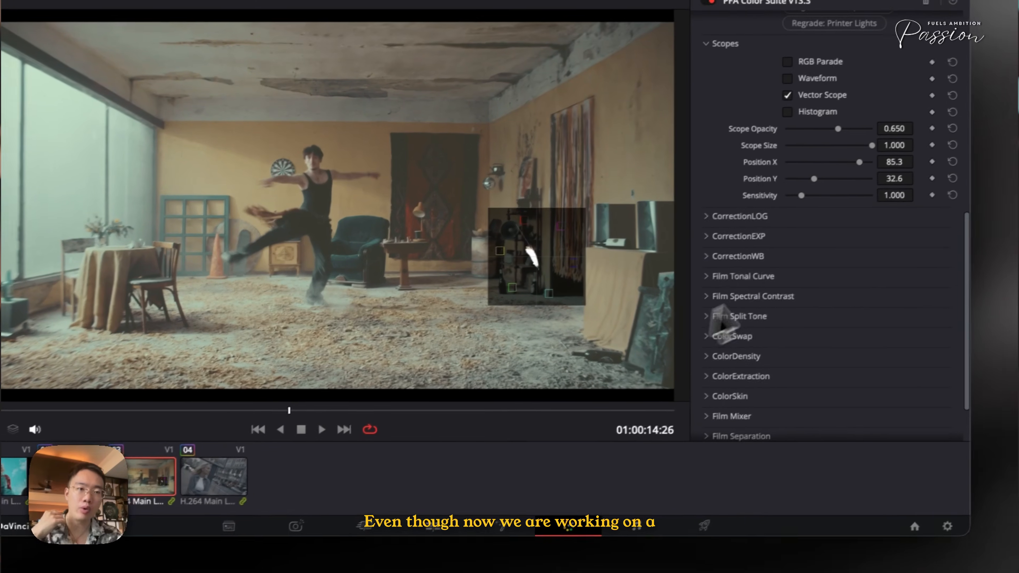
In clip 03's CorrectionLOG, set De-Logify to about 0.791 and LOG Exposure to about -0.698, and compare before and after
{"action": "scroll", "coordinate": [874, 243], "scroll_direction": "up", "scroll_amount": 10}
{"action": "scroll", "coordinate": [874, 241], "scroll_direction": "down", "scroll_amount": 1}
{"action": "scroll", "coordinate": [796, 285], "scroll_direction": "down", "scroll_amount": 10}
{"action": "left_click", "coordinate": [734, 313]}
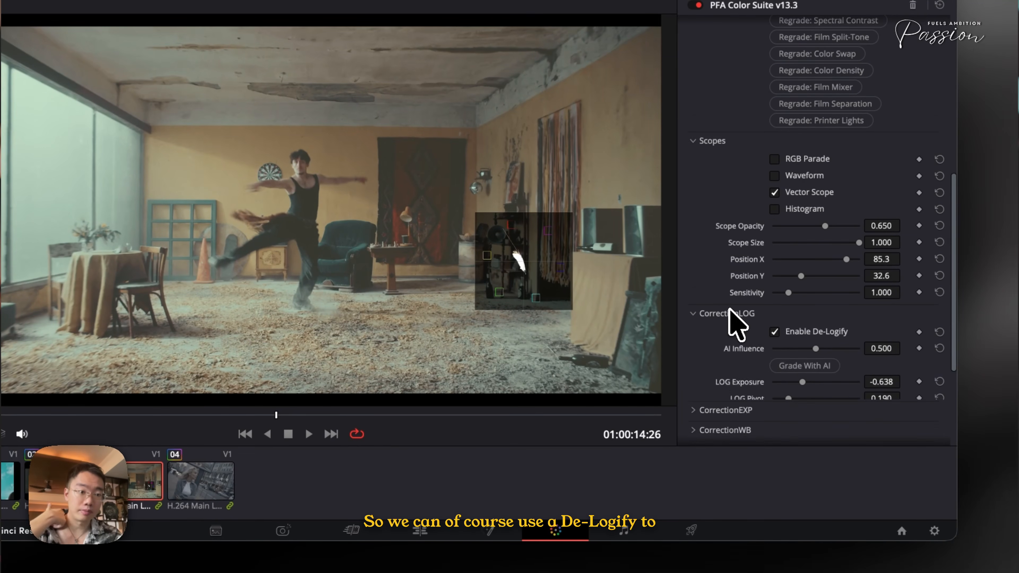
{"action": "scroll", "coordinate": [731, 318], "scroll_direction": "down", "scroll_amount": 2}
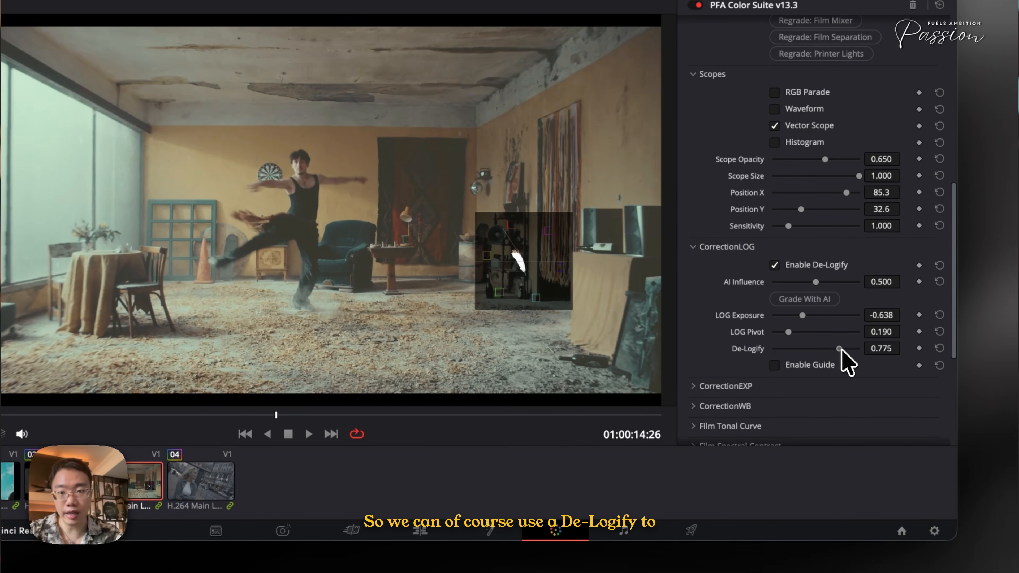
{"action": "left_click_drag", "start_coordinate": [841, 348], "coordinate": [842, 350]}
{"action": "left_click_drag", "start_coordinate": [806, 316], "coordinate": [800, 316]}
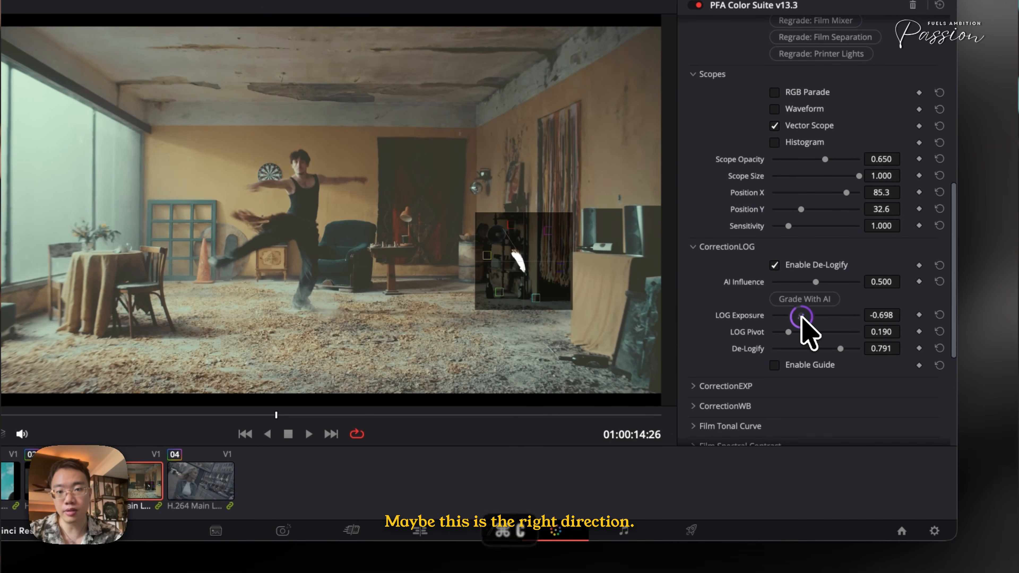
{"action": "key", "text": "super+d"}
{"action": "key", "text": "super+d"}
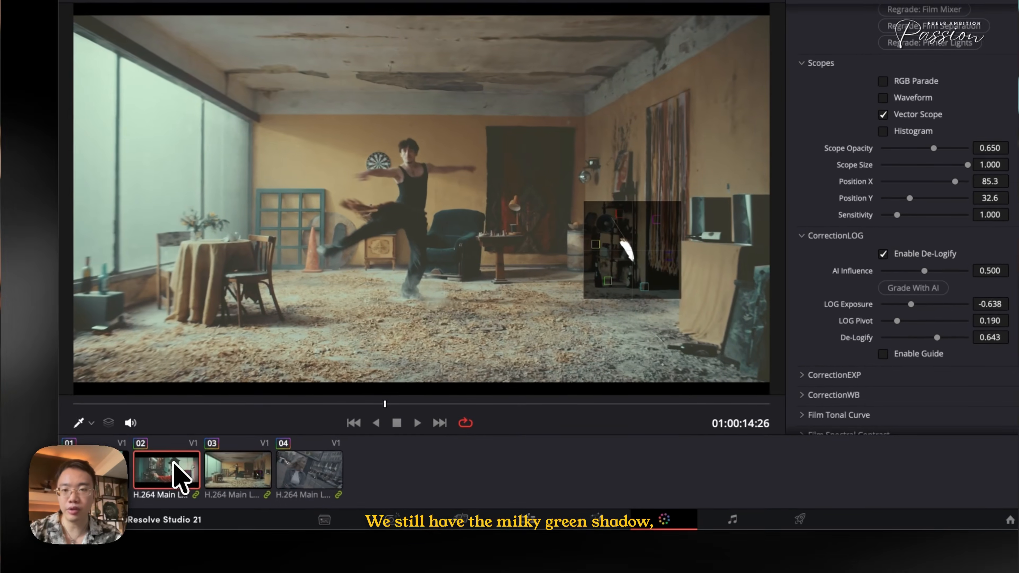
Copy the adjusted grade from clip 03 onto clip 04
{"action": "left_click", "coordinate": [80, 480]}
{"action": "left_click", "coordinate": [131, 474]}
{"action": "key", "text": "super+c"}
{"action": "left_click", "coordinate": [295, 471]}
{"action": "key", "text": "super+v"}
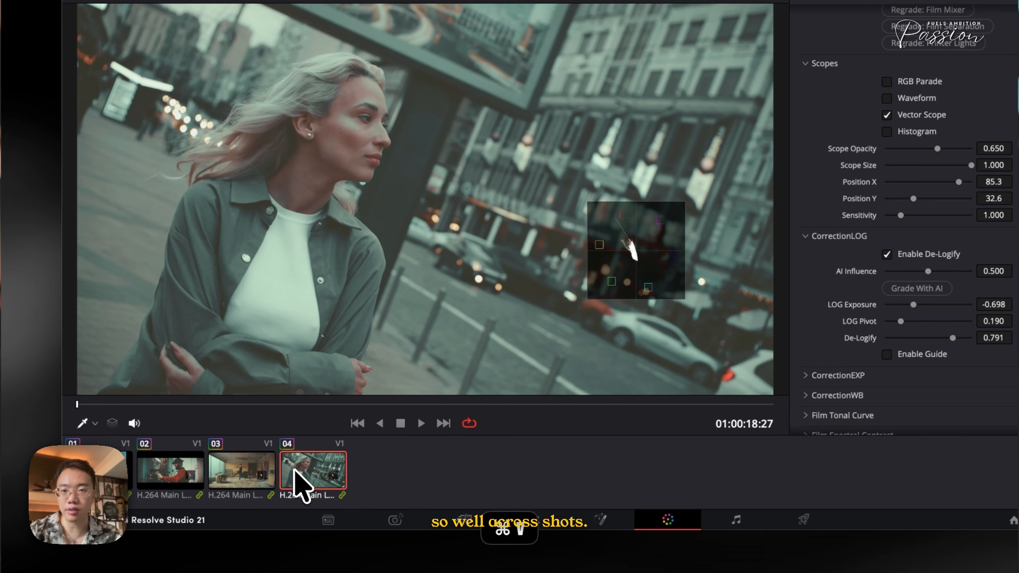
Play clip 04 and step back through the earlier clips to check how the grades match
{"action": "key", "text": "space"}
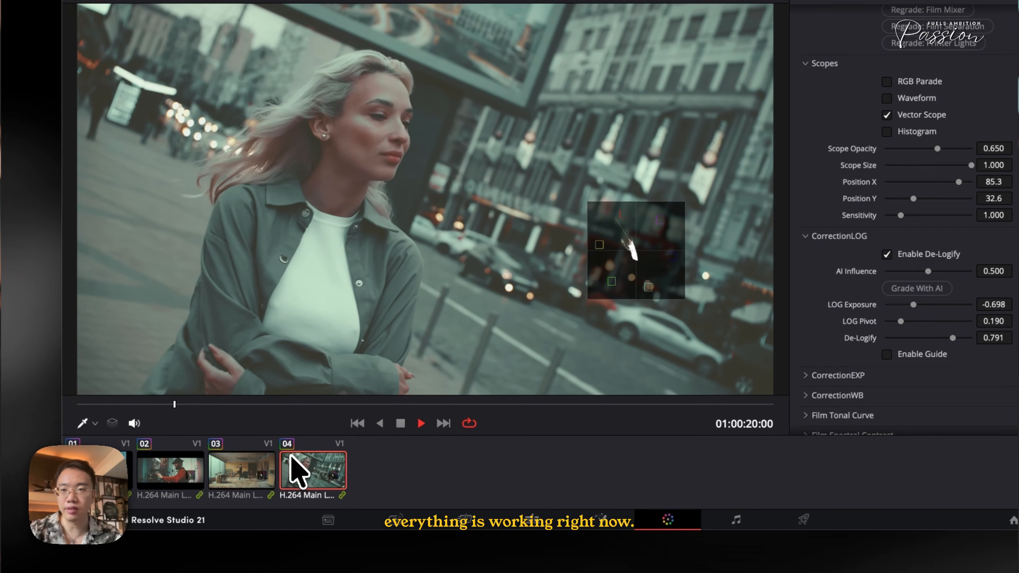
{"action": "key", "text": "space"}
{"action": "key", "text": "Up"}
{"action": "key", "text": "Up"}
{"action": "key", "text": "Up"}
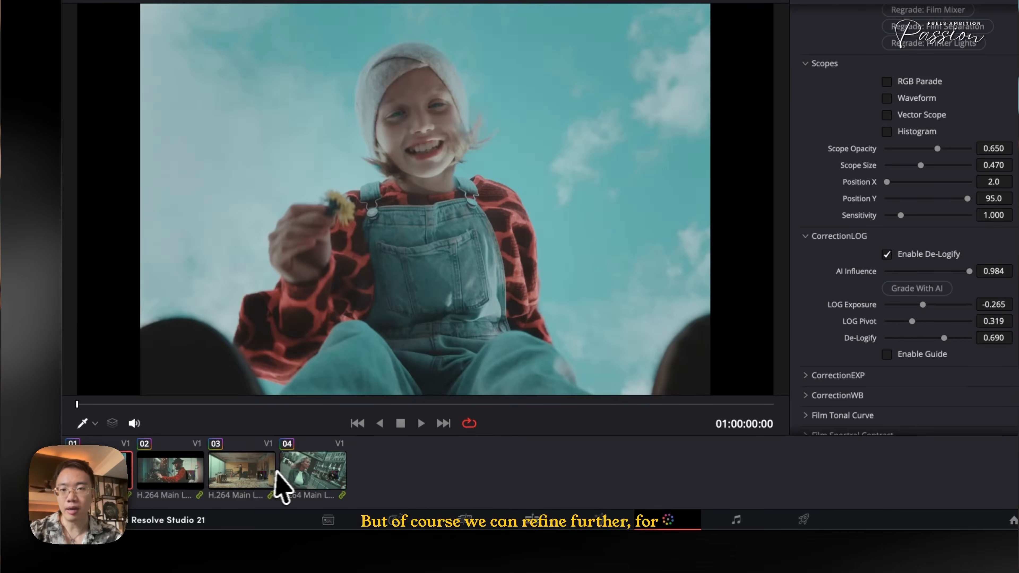
On clip 04, check the ColorSkin skintone map and set Skin Hue to about 0.013
{"action": "left_click", "coordinate": [284, 471]}
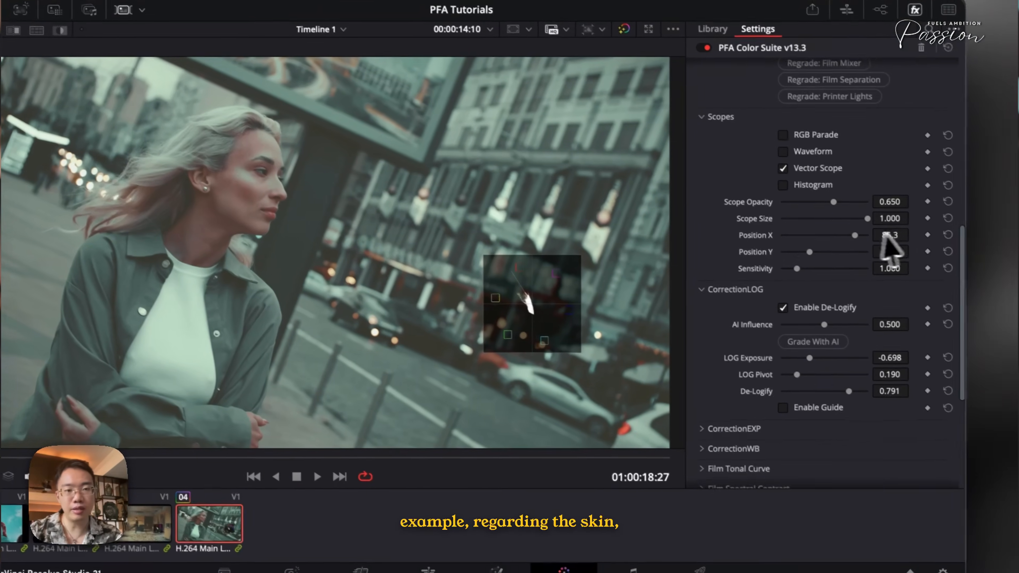
{"action": "scroll", "coordinate": [970, 281], "scroll_direction": "down", "scroll_amount": 5}
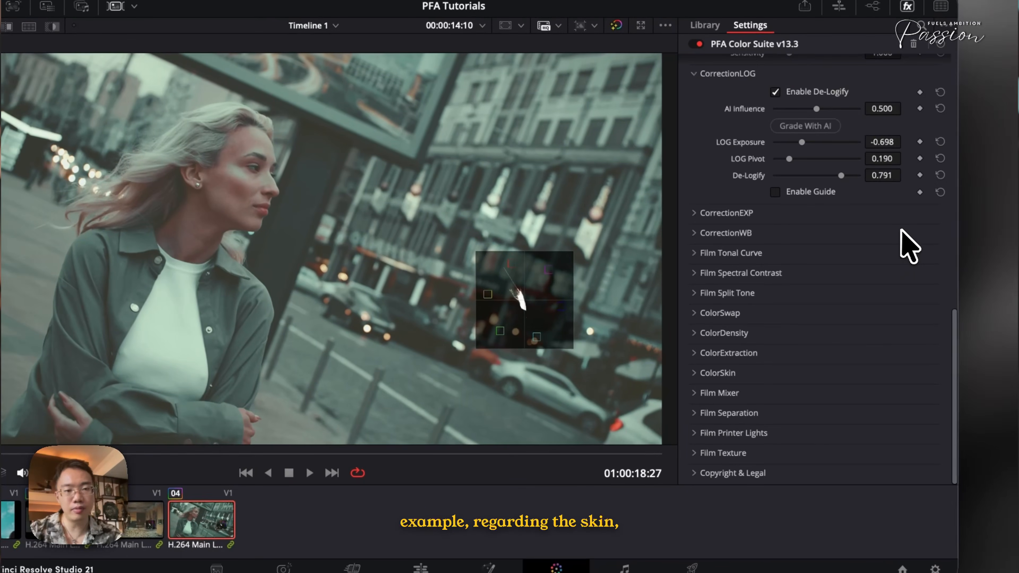
{"action": "left_click", "coordinate": [786, 406]}
{"action": "scroll", "coordinate": [731, 377], "scroll_direction": "down", "scroll_amount": 3}
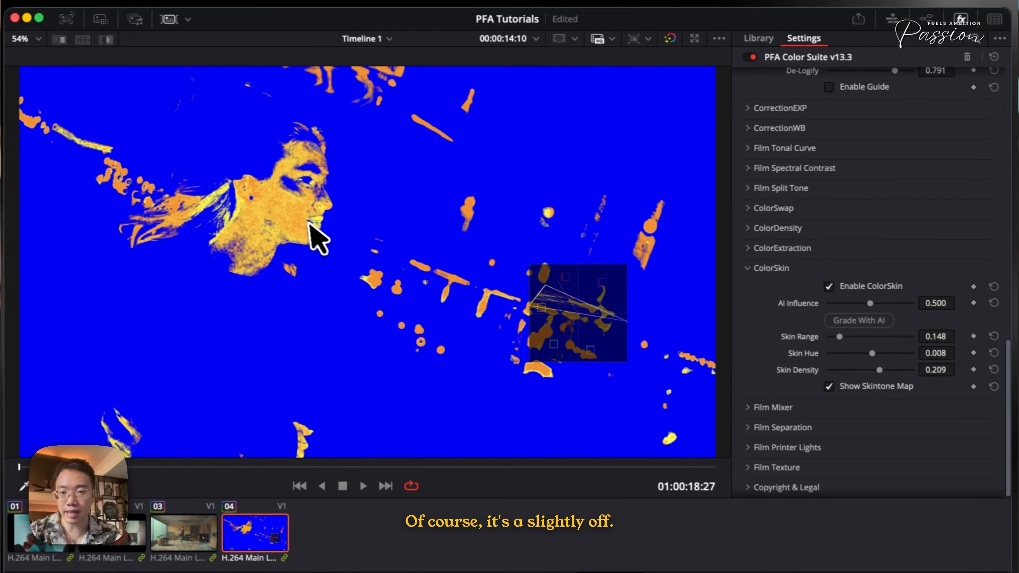
{"action": "mouse_move", "coordinate": [820, 325]}
{"action": "left_mouse_down"}
{"action": "mouse_move", "coordinate": [802, 324]}
{"action": "mouse_move", "coordinate": [820, 325]}
{"action": "left_mouse_up"}
{"action": "left_click", "coordinate": [800, 357]}
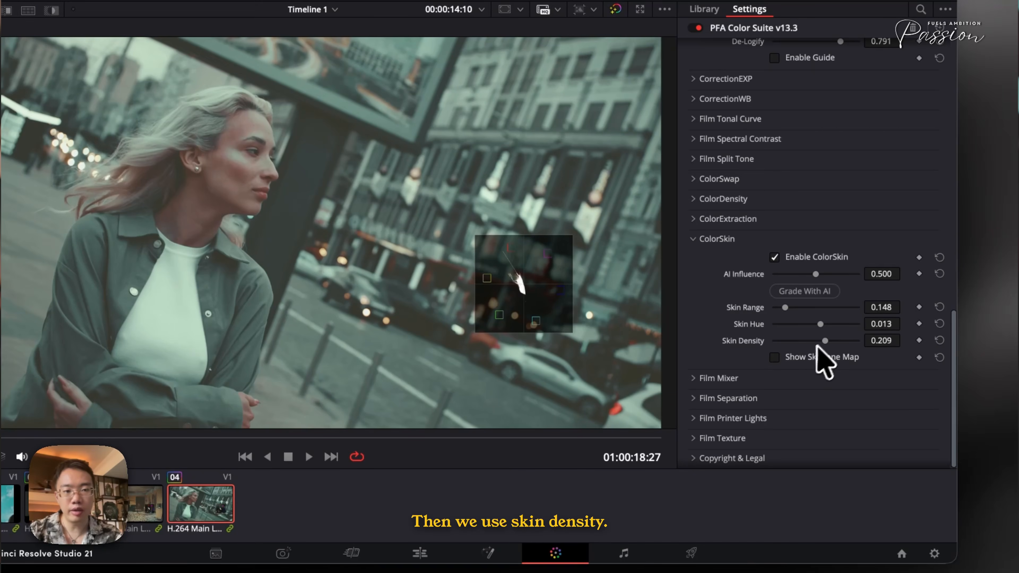
Raise Skin Density to about 0.674, and check the skin before and after and in playback
{"action": "left_click_drag", "start_coordinate": [799, 341], "coordinate": [846, 342]}
{"action": "key", "text": "super+d"}
{"action": "key", "text": "super+d"}
{"action": "key", "text": "space"}
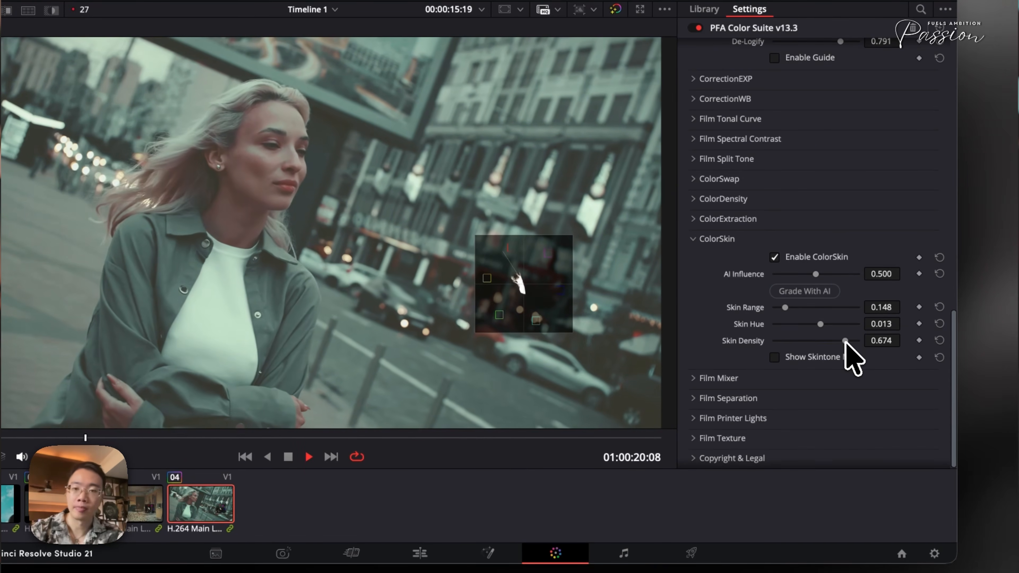
{"action": "key", "text": "space"}
In clip 04's Film Mixer, set Teal & Pink to 0 and Teal & Orange to about 0.419, and compare before and after
{"action": "scroll", "coordinate": [850, 360], "scroll_direction": "down", "scroll_amount": 1}
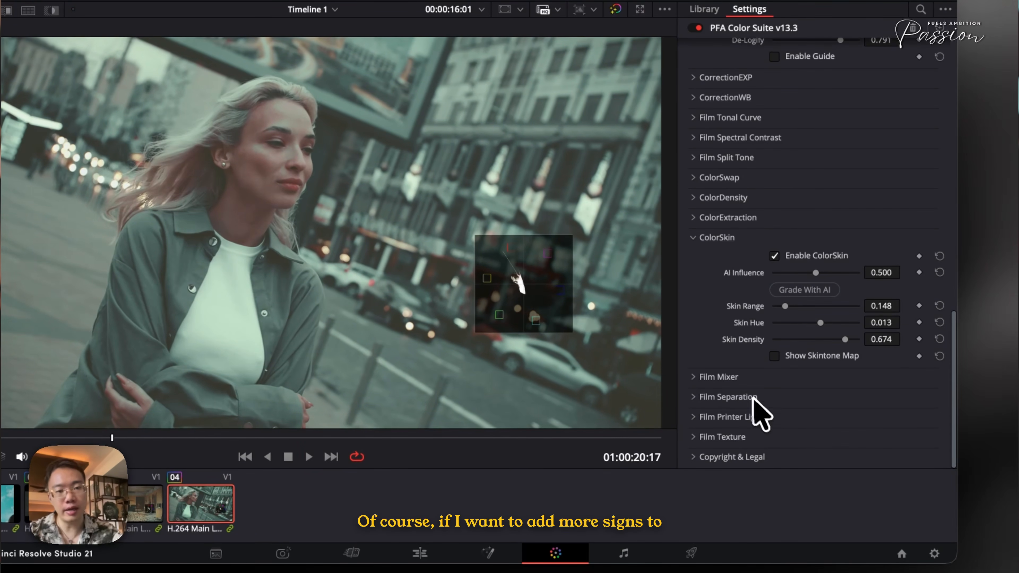
{"action": "left_click", "coordinate": [740, 379]}
{"action": "scroll", "coordinate": [822, 442], "scroll_direction": "down", "scroll_amount": 10}
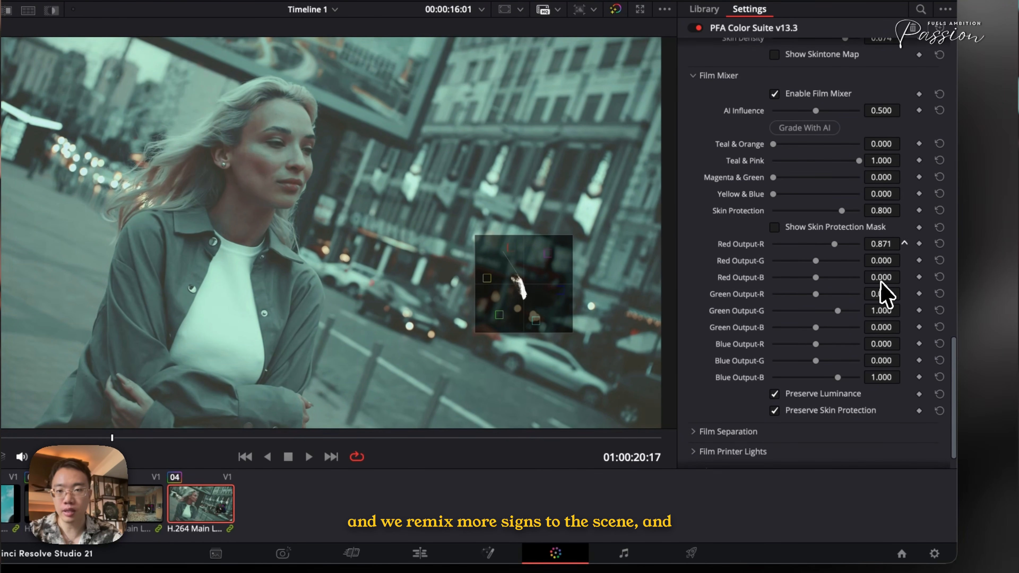
{"action": "left_click_drag", "start_coordinate": [859, 160], "coordinate": [775, 143]}
{"action": "left_click_drag", "start_coordinate": [773, 211], "coordinate": [817, 217]}
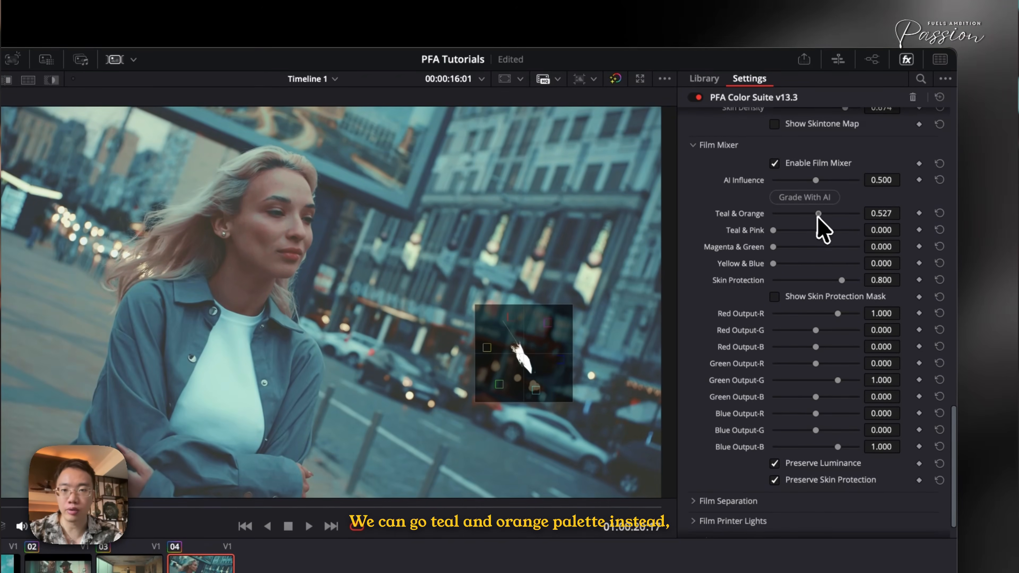
{"action": "left_click_drag", "start_coordinate": [879, 225], "coordinate": [808, 227]}
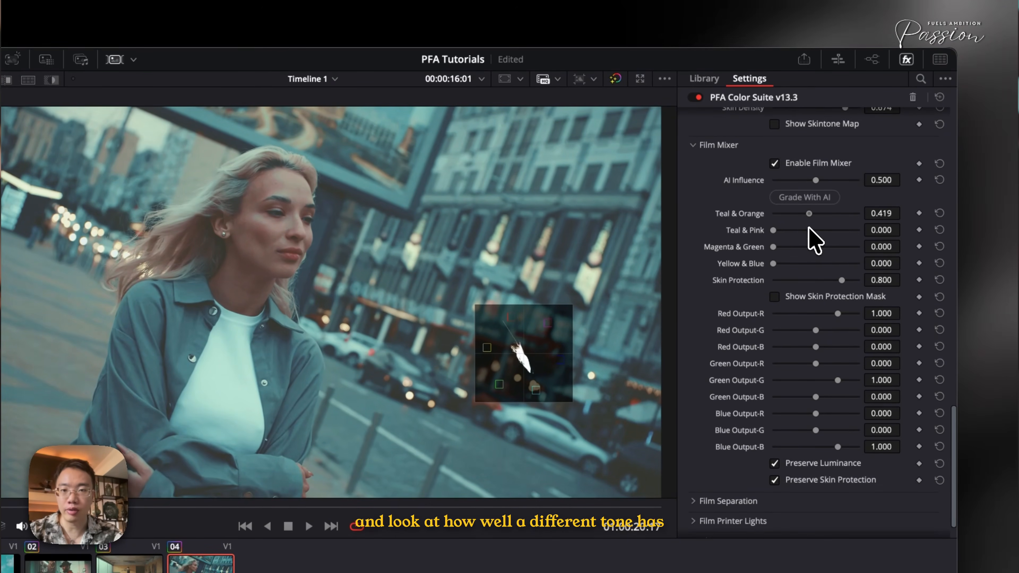
{"action": "key", "text": "super+d"}
{"action": "key", "text": "super+d"}
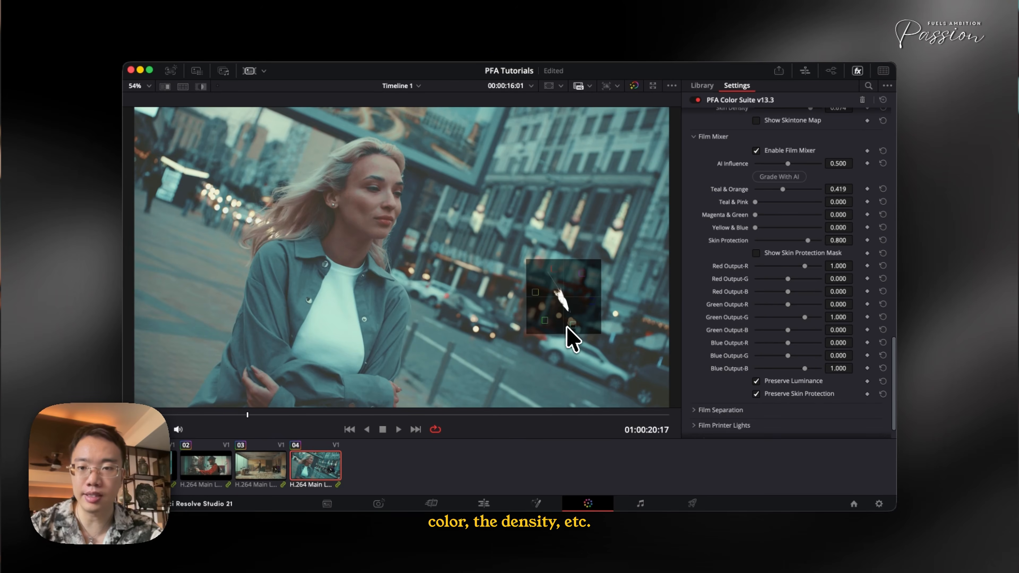
Generate several alternative looks for clip 04 with Cine Pulse AI, and undo them
{"action": "scroll", "coordinate": [849, 246], "scroll_direction": "up", "scroll_amount": 20}
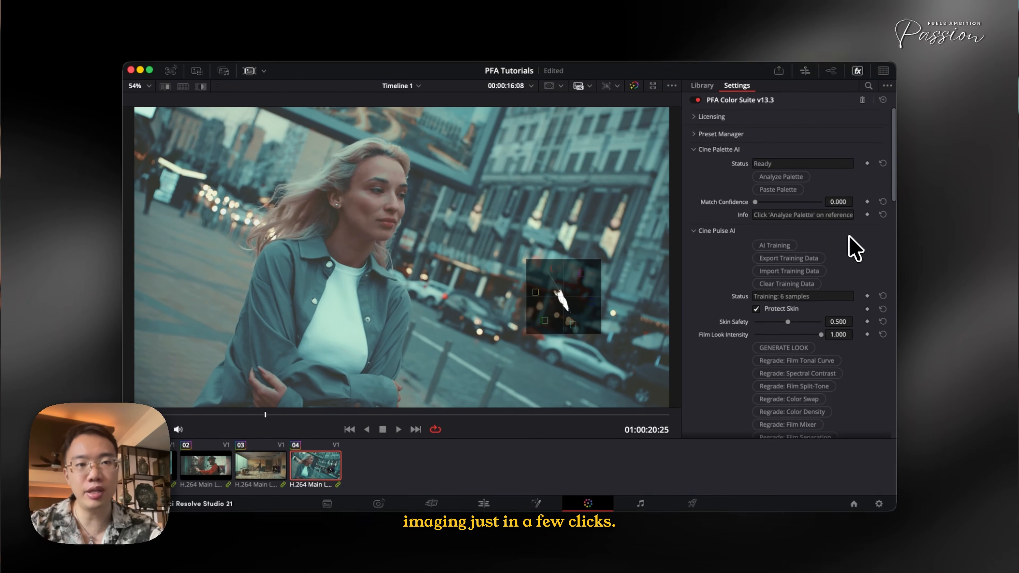
{"action": "scroll", "coordinate": [815, 322], "scroll_direction": "down", "scroll_amount": 3}
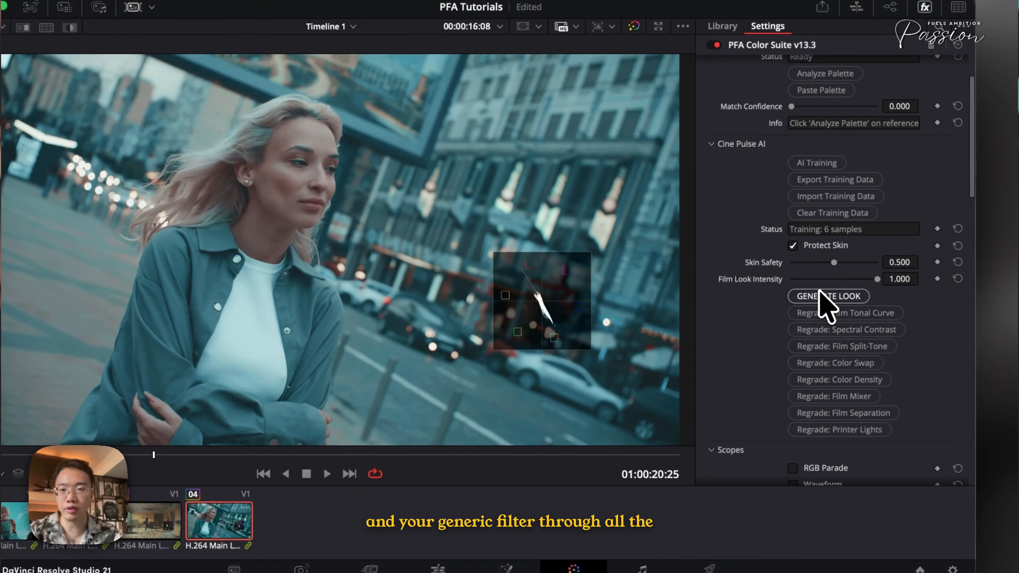
{"action": "left_click", "coordinate": [820, 295]}
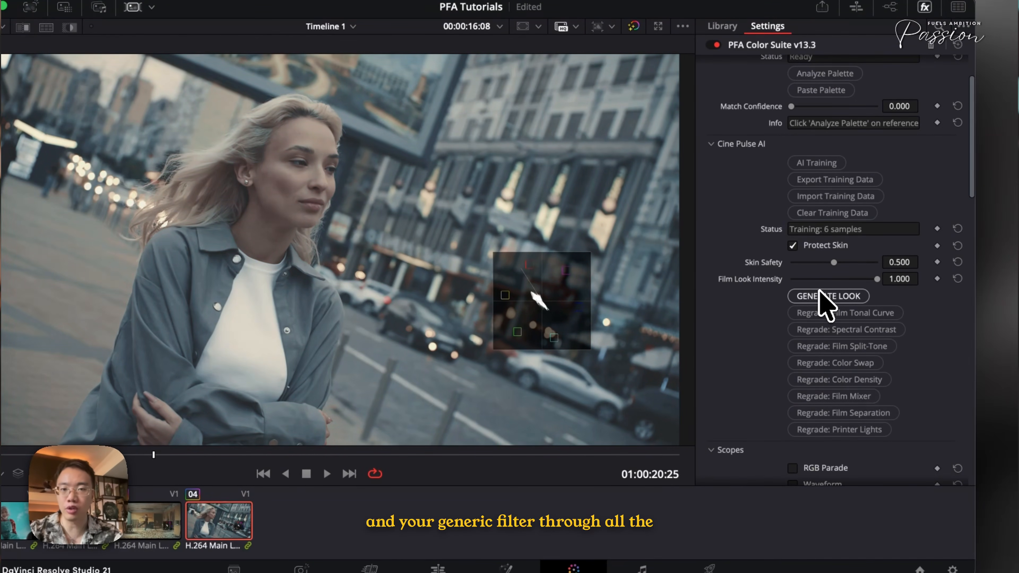
{"action": "left_click", "coordinate": [819, 291]}
{"action": "left_click", "coordinate": [819, 290]}
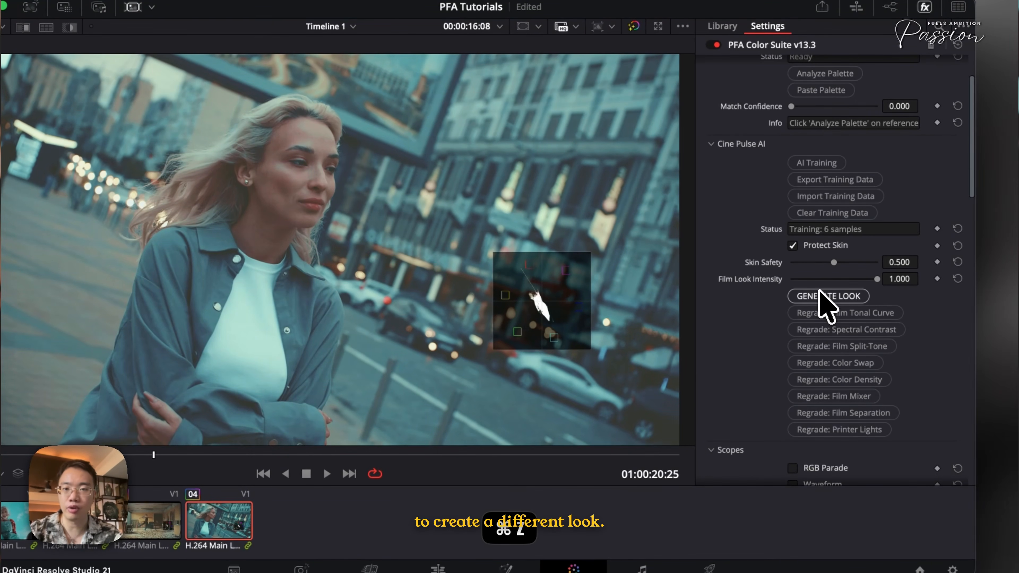
Save clip 04's grade as an AI training sample, and generate several alternative looks for clip 03 with Cine Pulse AI
{"action": "scroll", "coordinate": [818, 297], "scroll_direction": "up", "scroll_amount": 2}
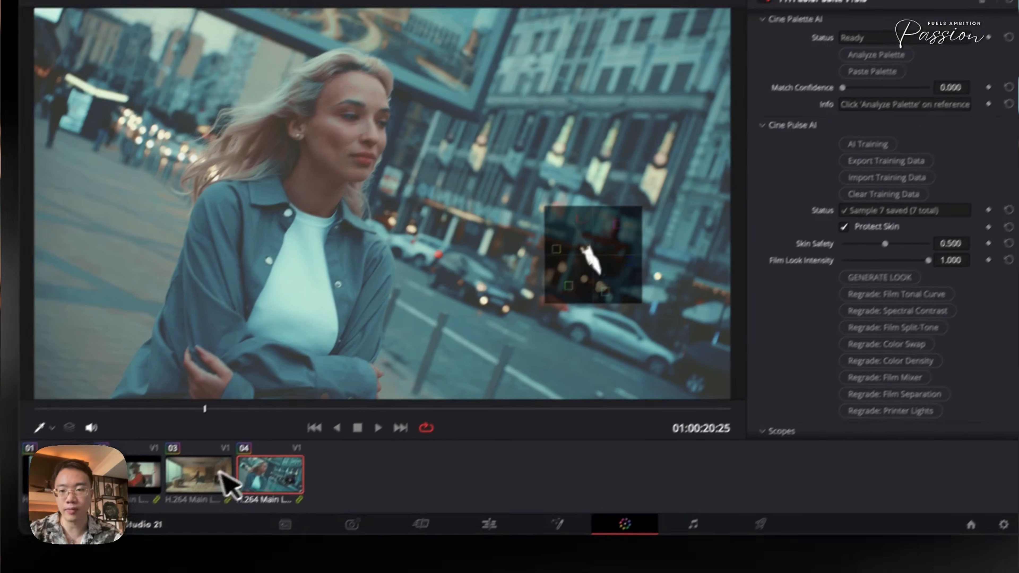
{"action": "left_click", "coordinate": [169, 522]}
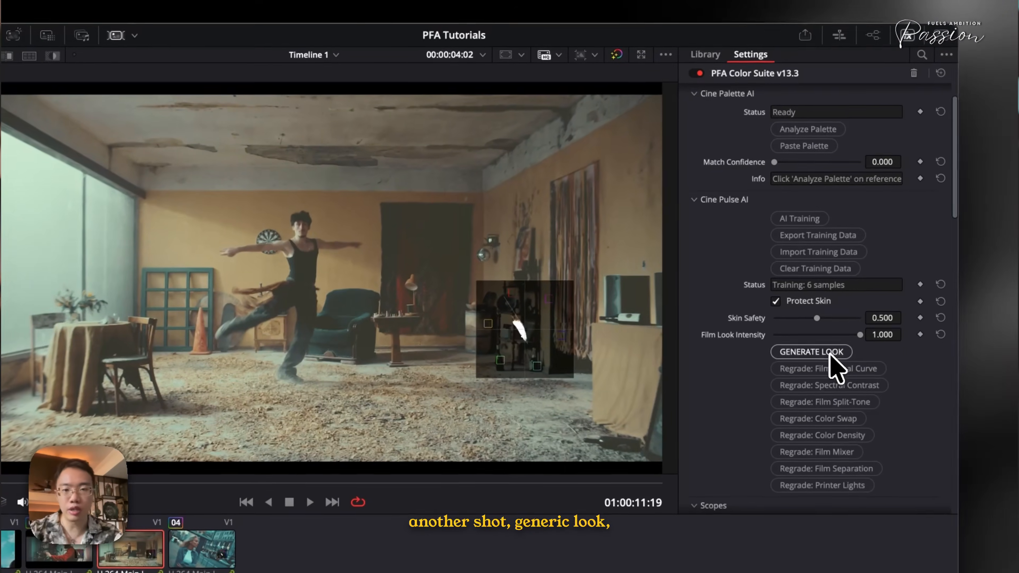
{"action": "left_click", "coordinate": [829, 355]}
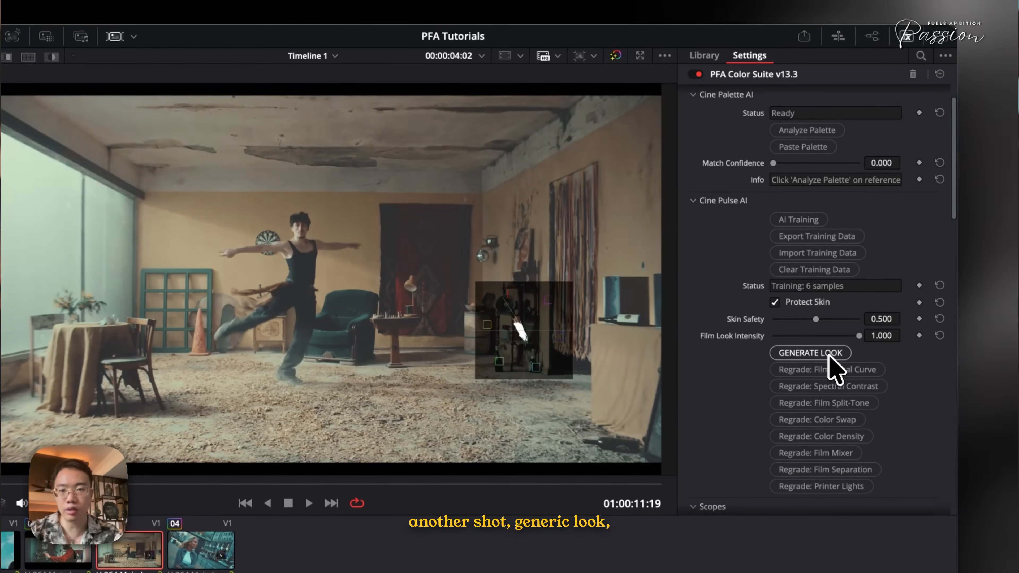
{"action": "left_click", "coordinate": [830, 355]}
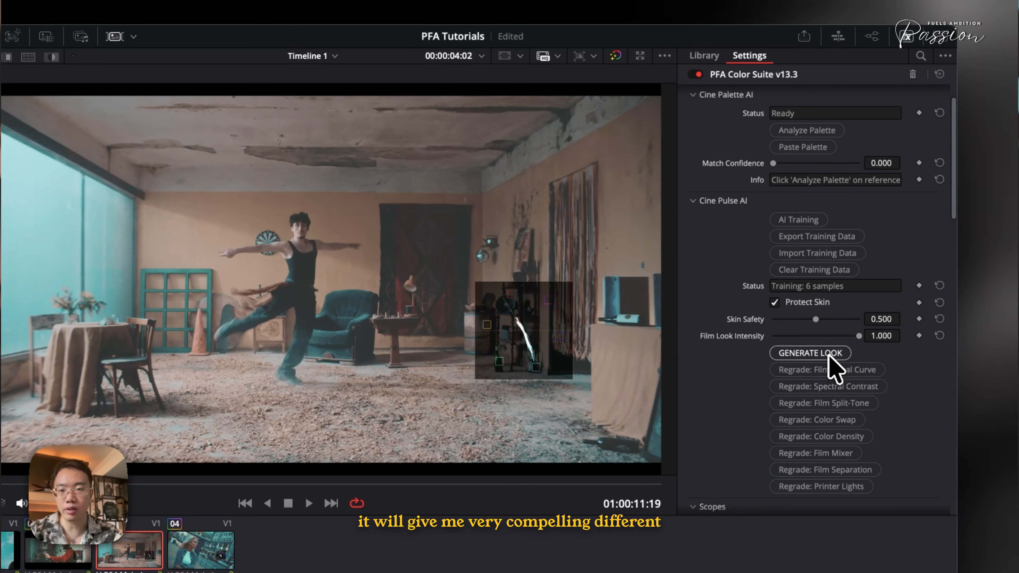
{"action": "left_click", "coordinate": [829, 356]}
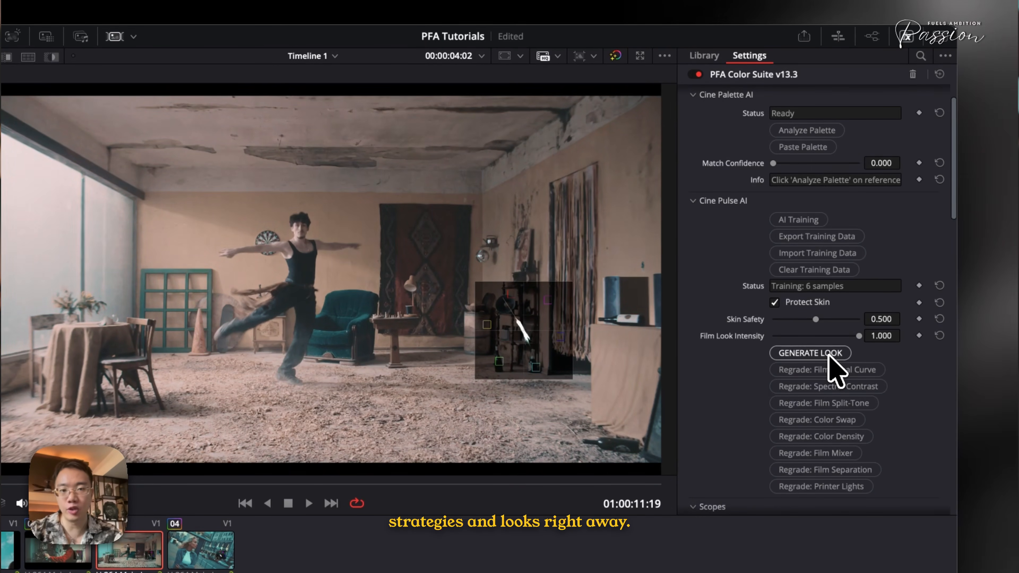
{"action": "left_click", "coordinate": [829, 355]}
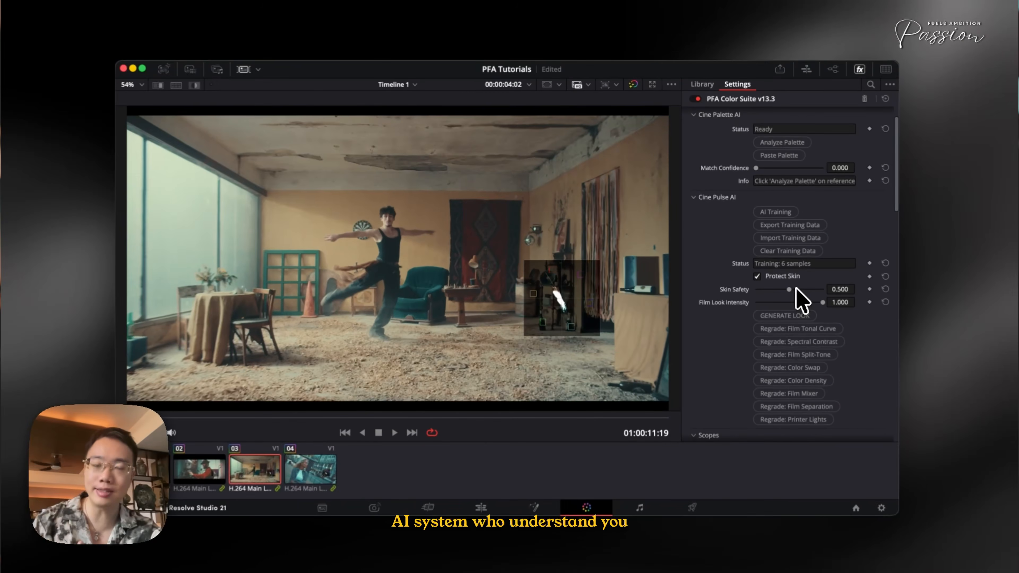
{"action": "scroll", "coordinate": [798, 299], "scroll_direction": "up", "scroll_amount": 2}
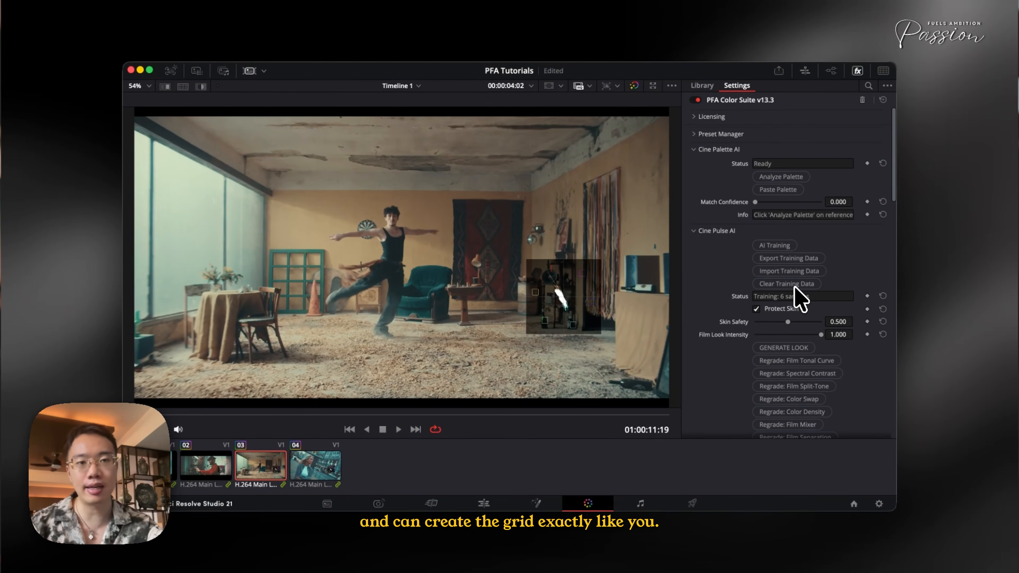